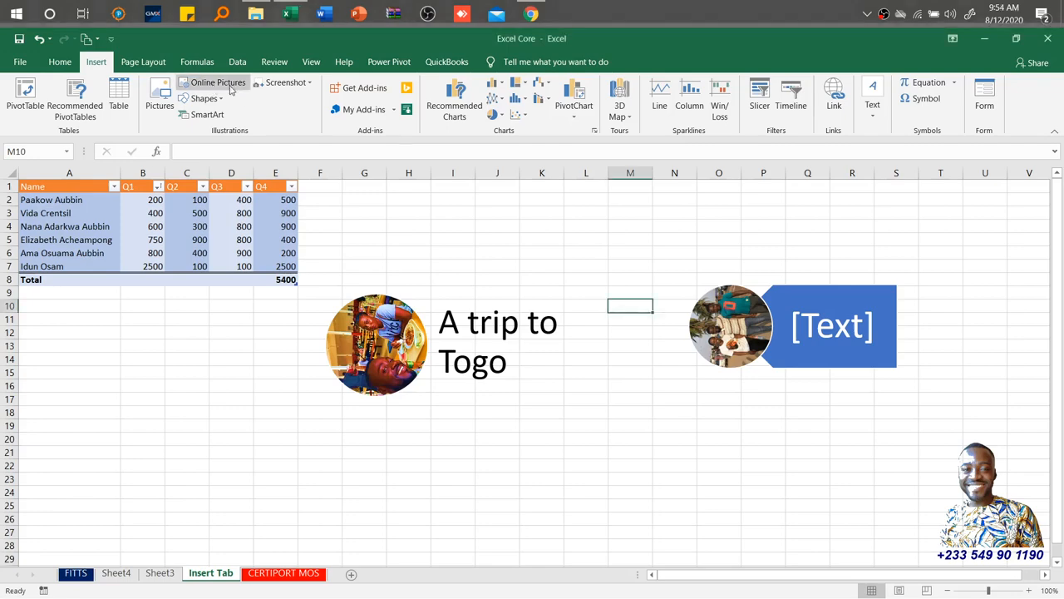
- Search Bing's online pictures for "Ghana flag" and insert the image of the thumbs-up hand painted in flag colours
{"action": "left_click", "coordinate": [232, 88]}
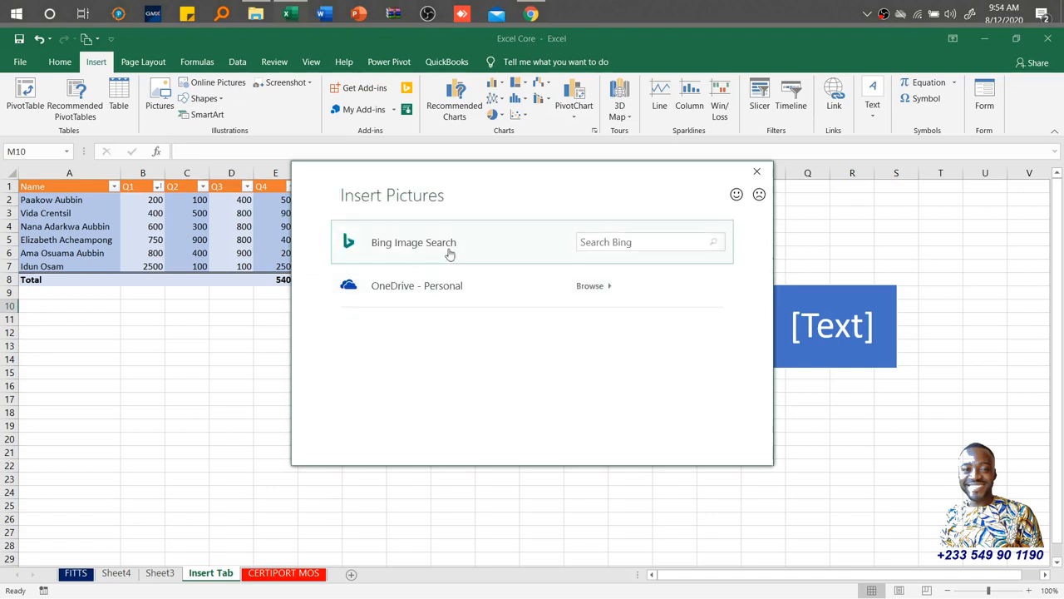
{"action": "left_click", "coordinate": [643, 243]}
{"action": "type", "text": "Ghana flag"}
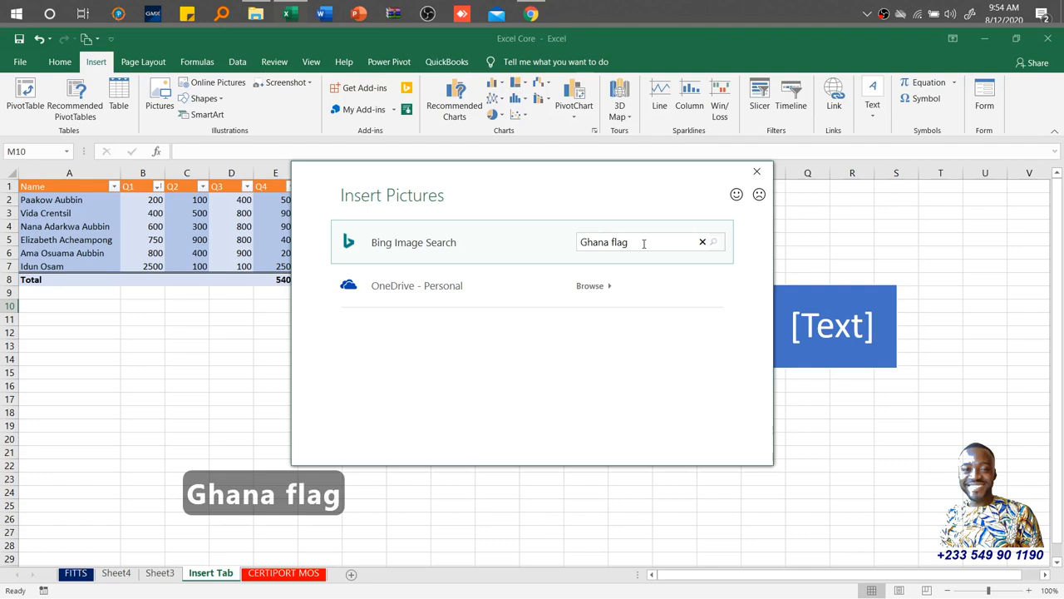
{"action": "key", "text": "Return"}
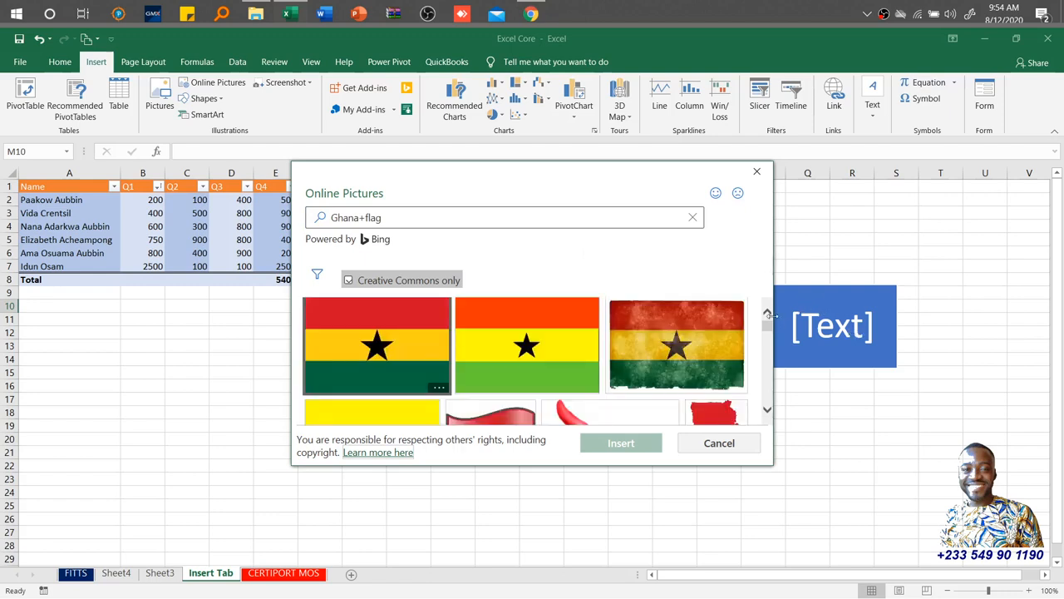
{"action": "left_click_drag", "start_coordinate": [766, 329], "coordinate": [766, 331]}
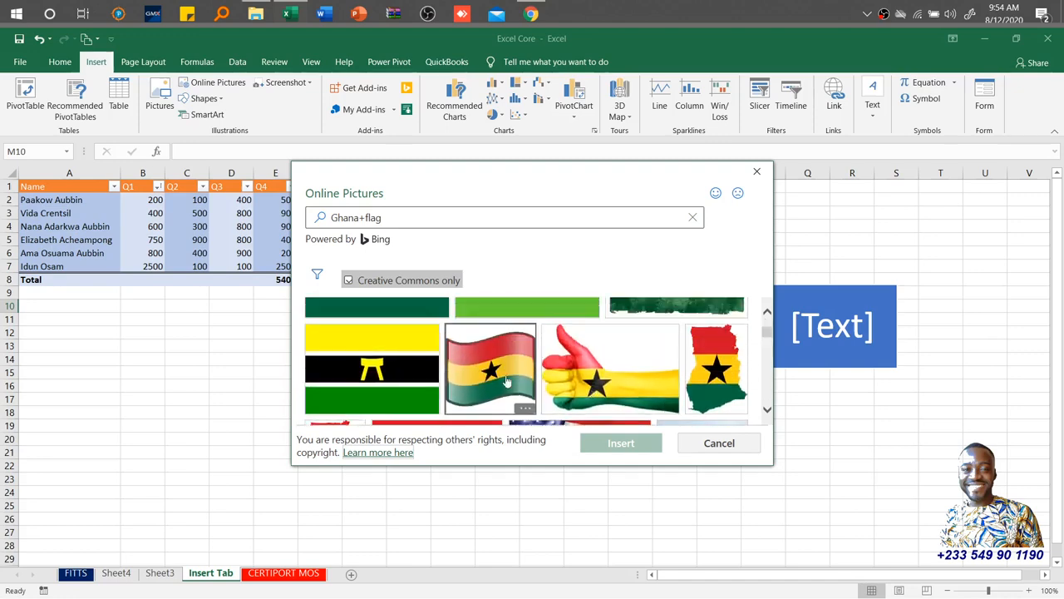
{"action": "left_click", "coordinate": [586, 382]}
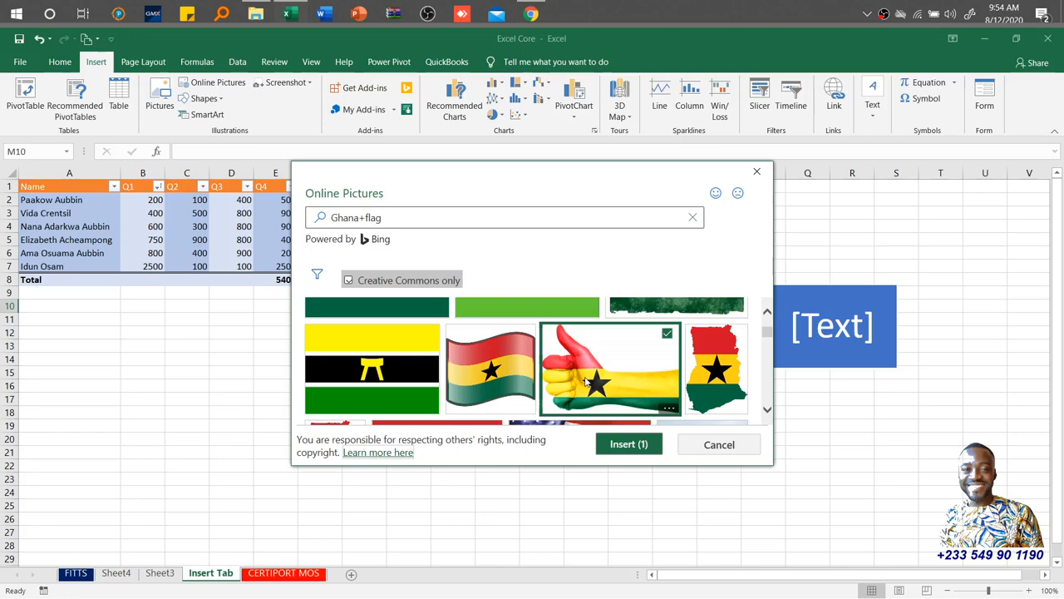
{"action": "left_click", "coordinate": [629, 444]}
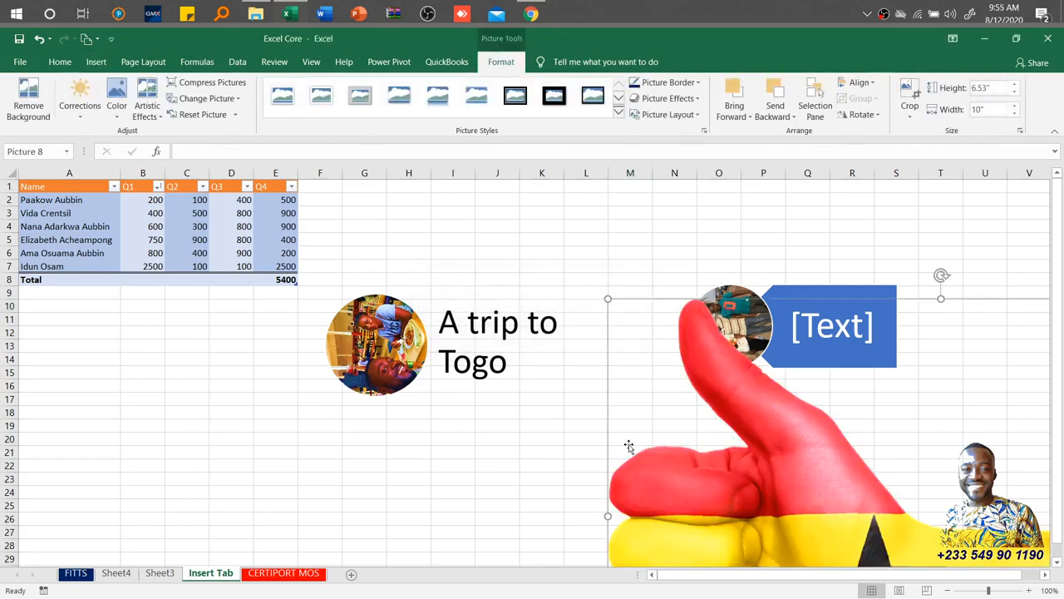
- Resize the thumbs-up picture to 5" wide and move it below the data table, then deselect it
{"action": "left_click_drag", "start_coordinate": [888, 400], "coordinate": [501, 256]}
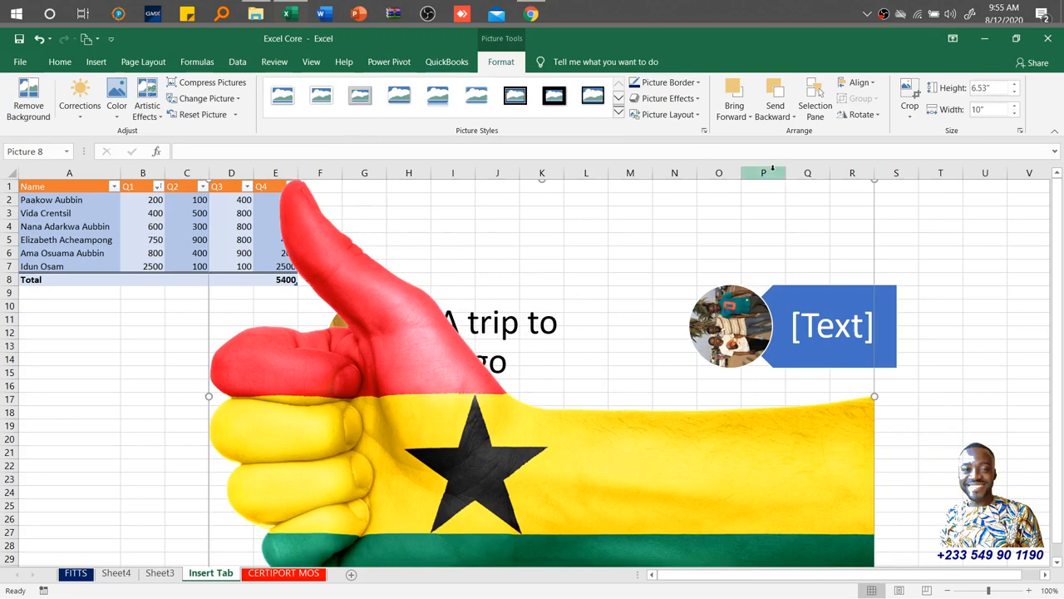
{"action": "left_click", "coordinate": [1000, 109]}
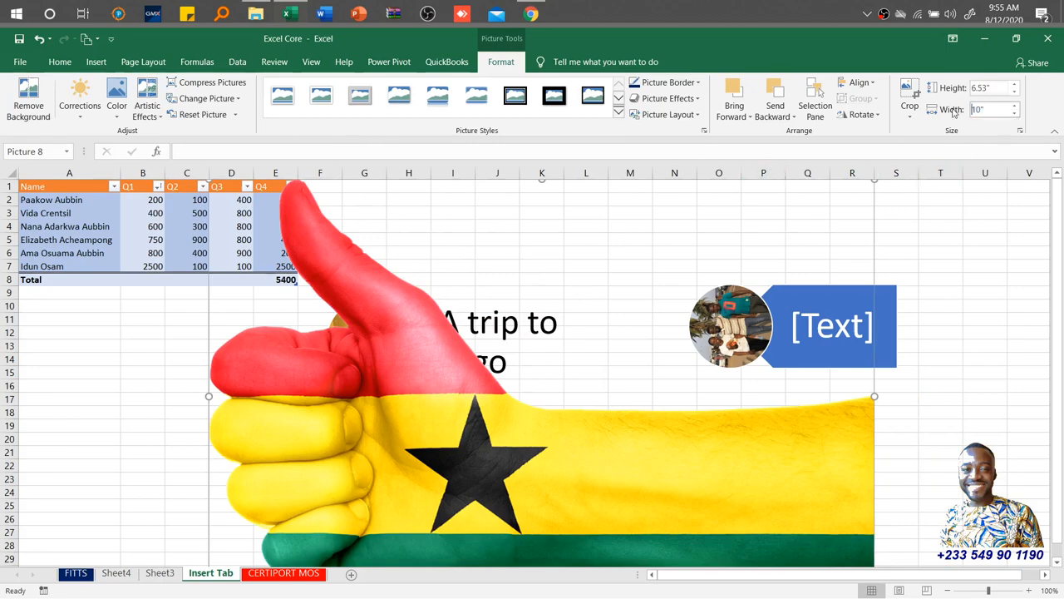
{"action": "type", "text": "5"}
{"action": "key", "text": "Return"}
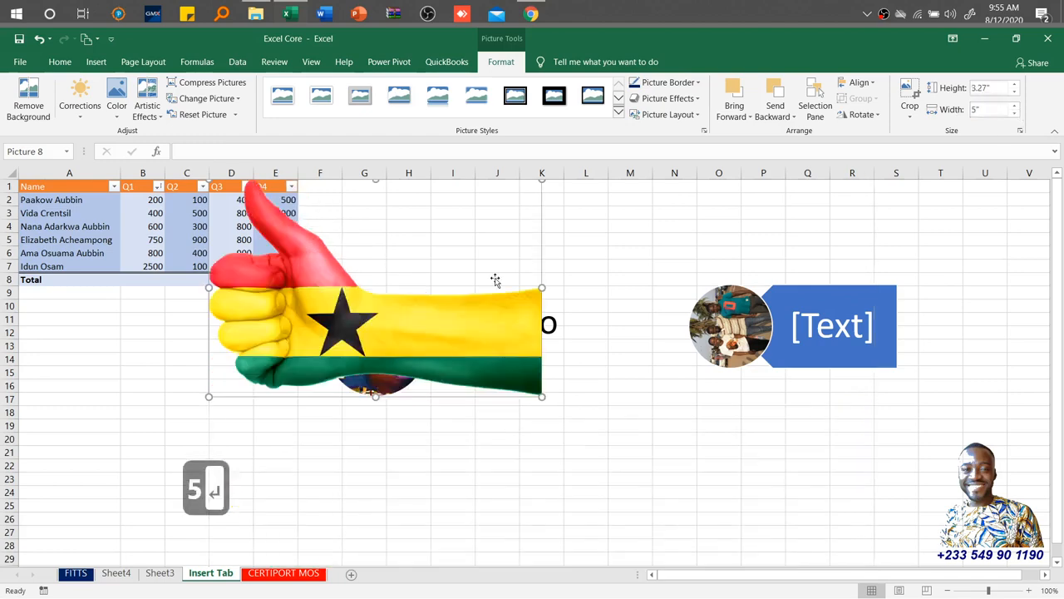
{"action": "left_click_drag", "start_coordinate": [430, 294], "coordinate": [391, 435]}
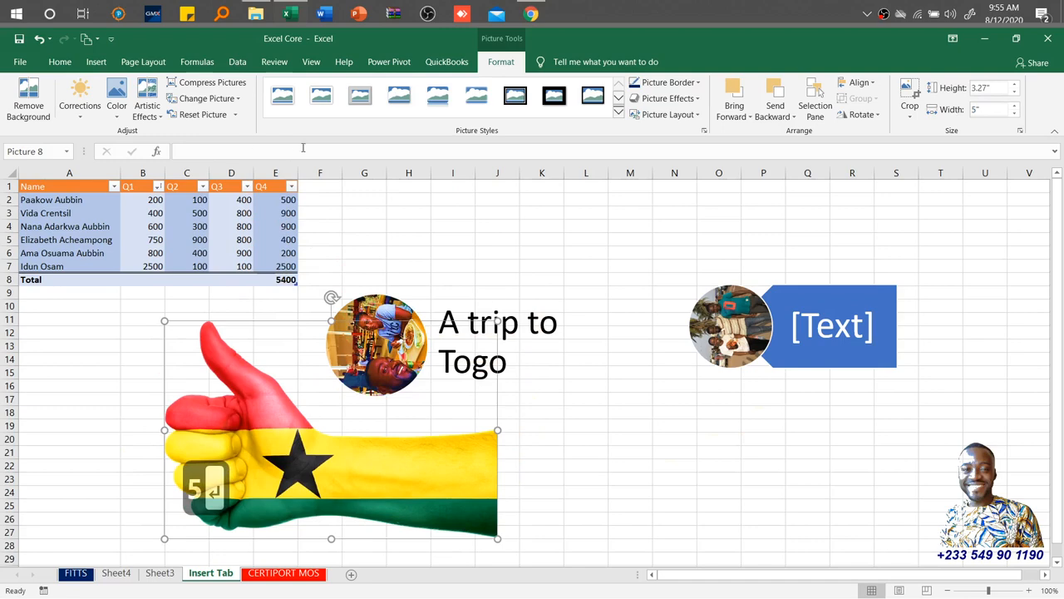
{"action": "left_click", "coordinate": [540, 451]}
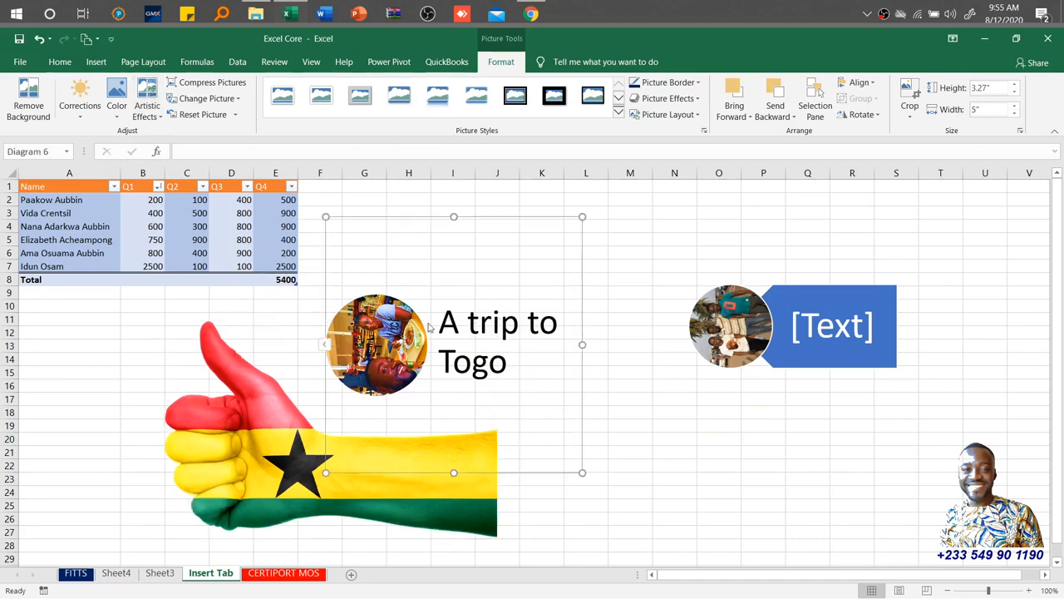
- Draw a tilted ribbon banner about 2.2" wide and 0.6" high just below the table, around rows 10 to 13
{"action": "left_click", "coordinate": [96, 64]}
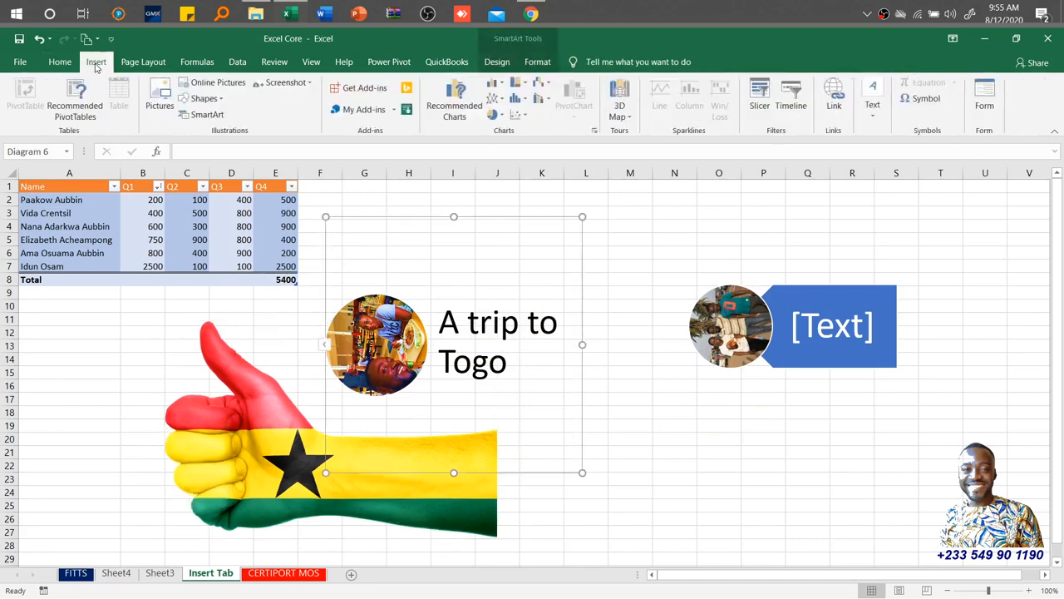
{"action": "left_click", "coordinate": [208, 99]}
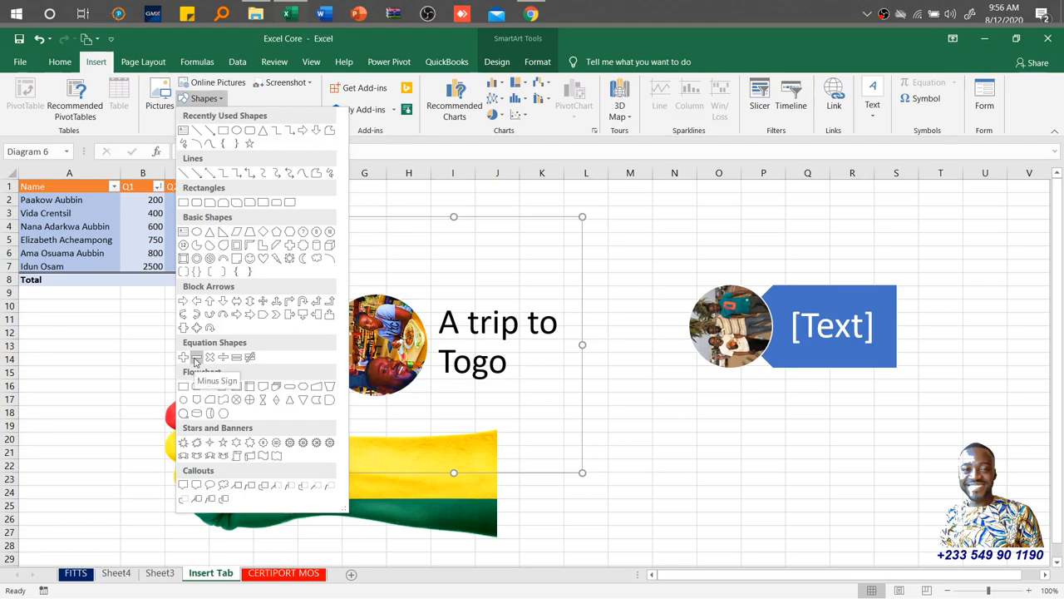
{"action": "left_click", "coordinate": [197, 457]}
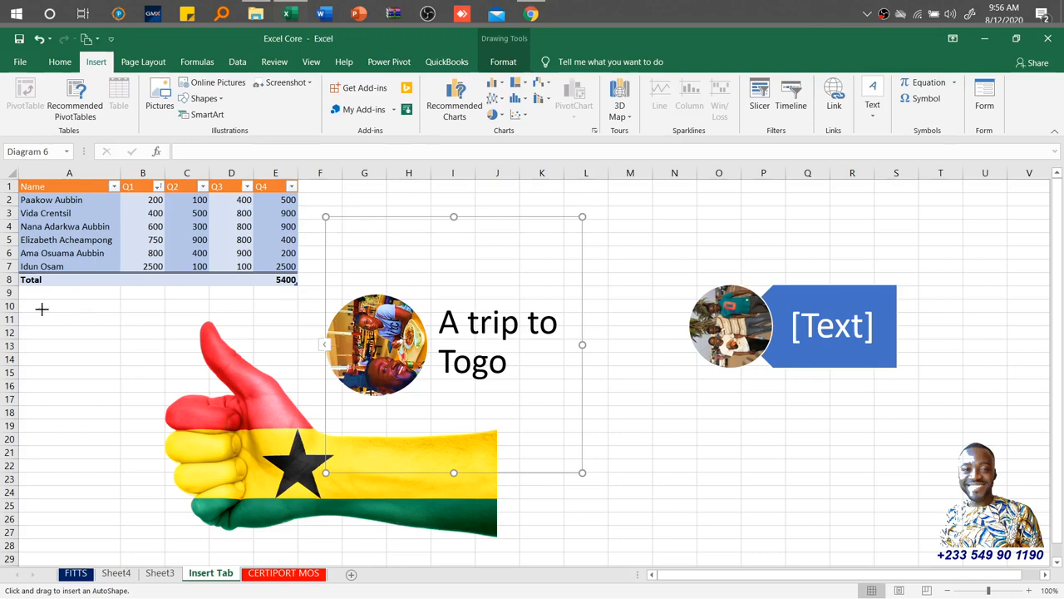
{"action": "left_click_drag", "start_coordinate": [41, 309], "coordinate": [180, 357]}
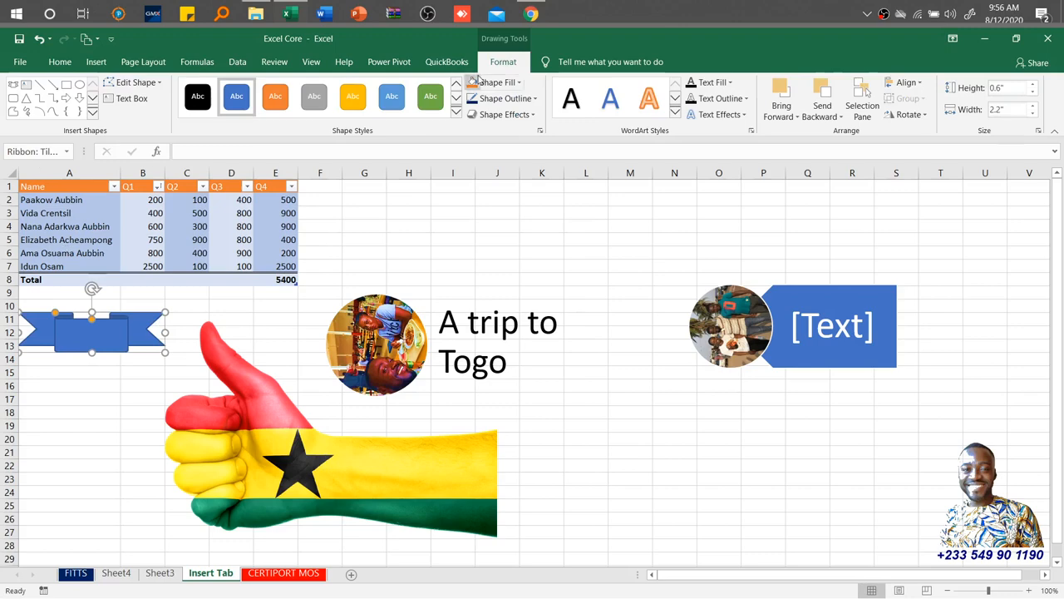
{"action": "left_click", "coordinate": [202, 113]}
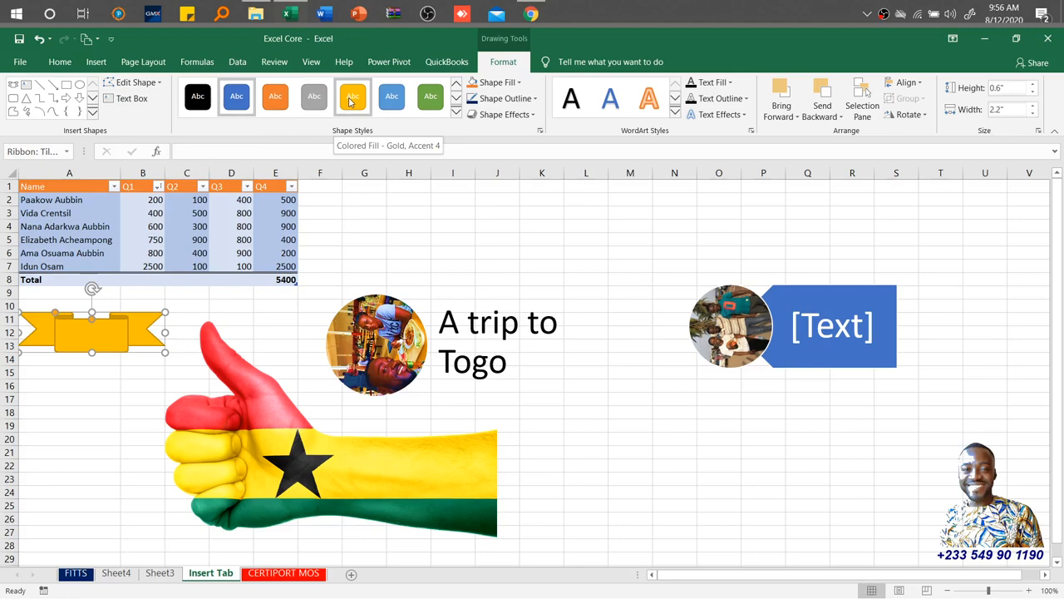
{"action": "left_click", "coordinate": [134, 82]}
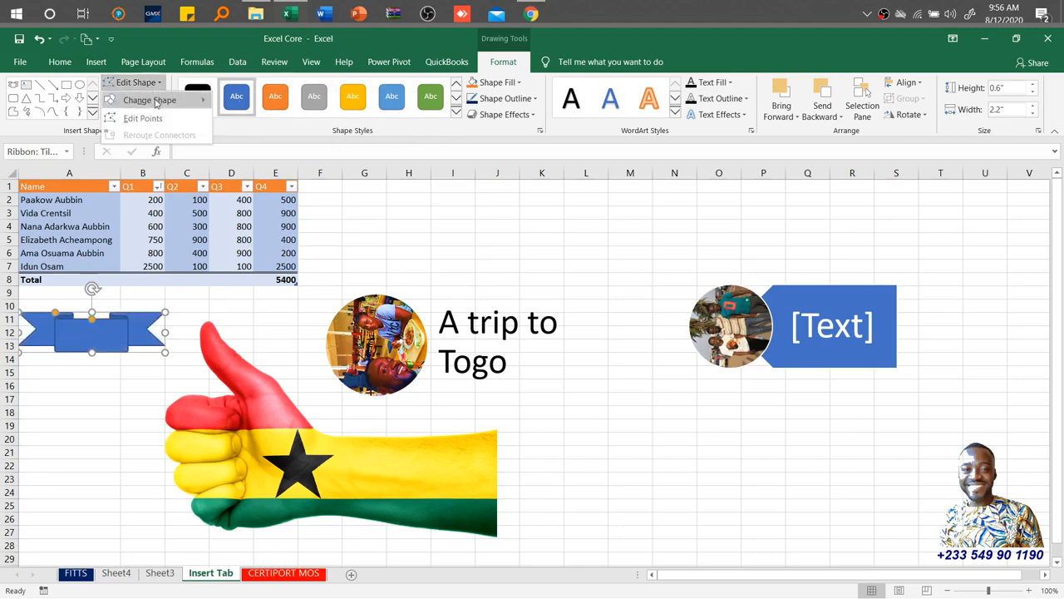
{"action": "mouse_move", "coordinate": [184, 101]}
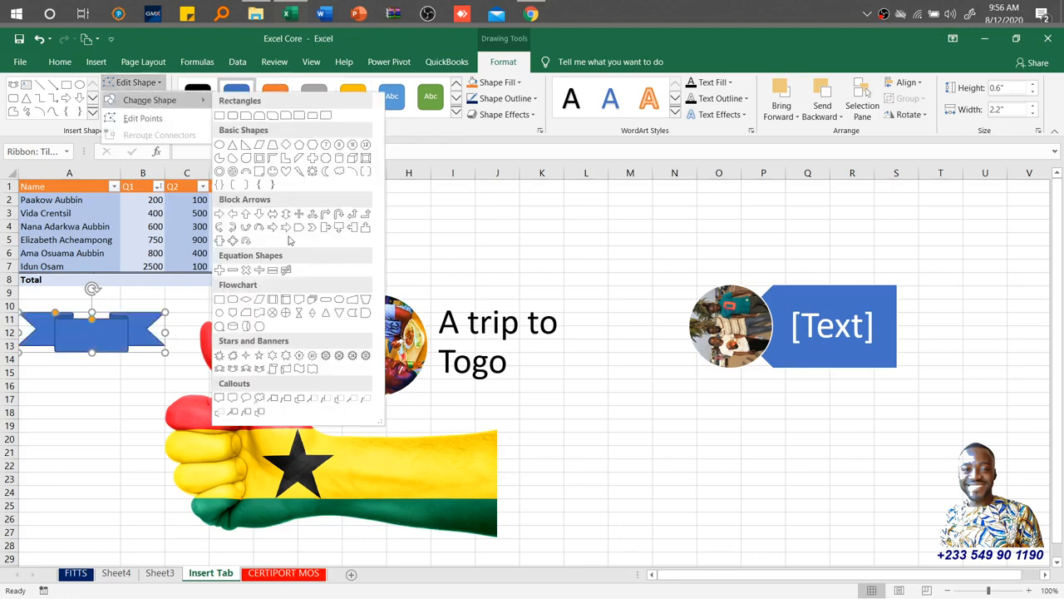
{"action": "left_click", "coordinate": [89, 131]}
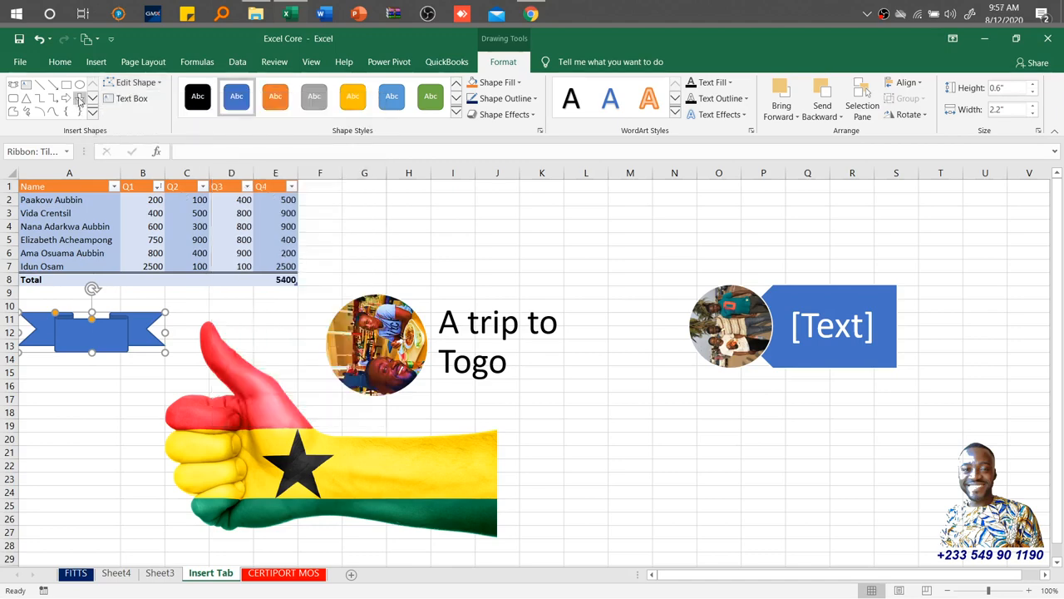
- Draw a down block arrow about 1.8" high and 1.53" wide beneath the ribbon banner
{"action": "left_click", "coordinate": [80, 99]}
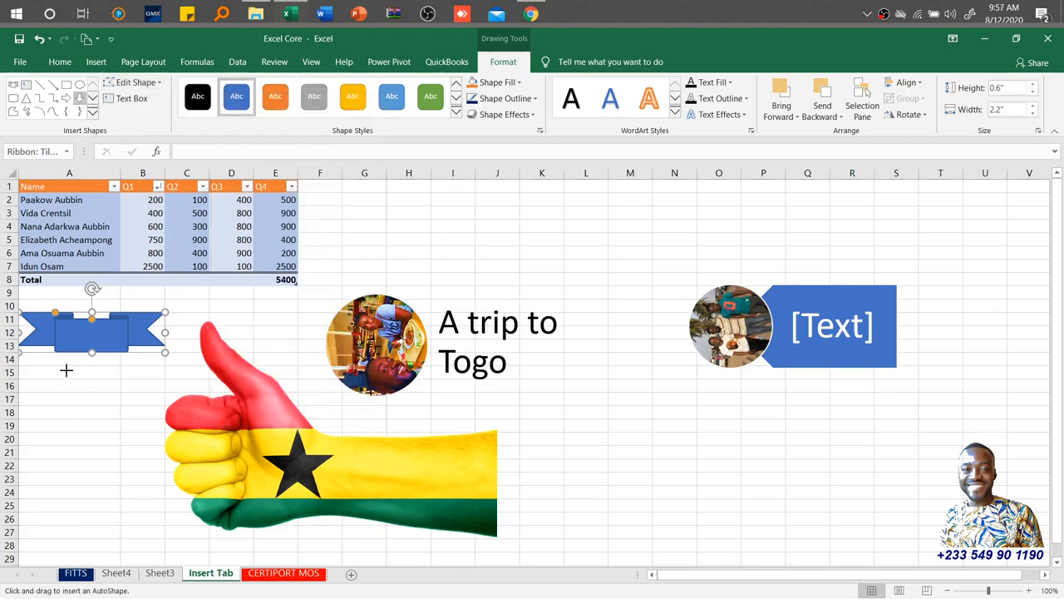
{"action": "mouse_move", "coordinate": [66, 369]}
{"action": "left_mouse_down"}
{"action": "mouse_move", "coordinate": [116, 463]}
{"action": "mouse_move", "coordinate": [116, 485]}
{"action": "left_mouse_up"}
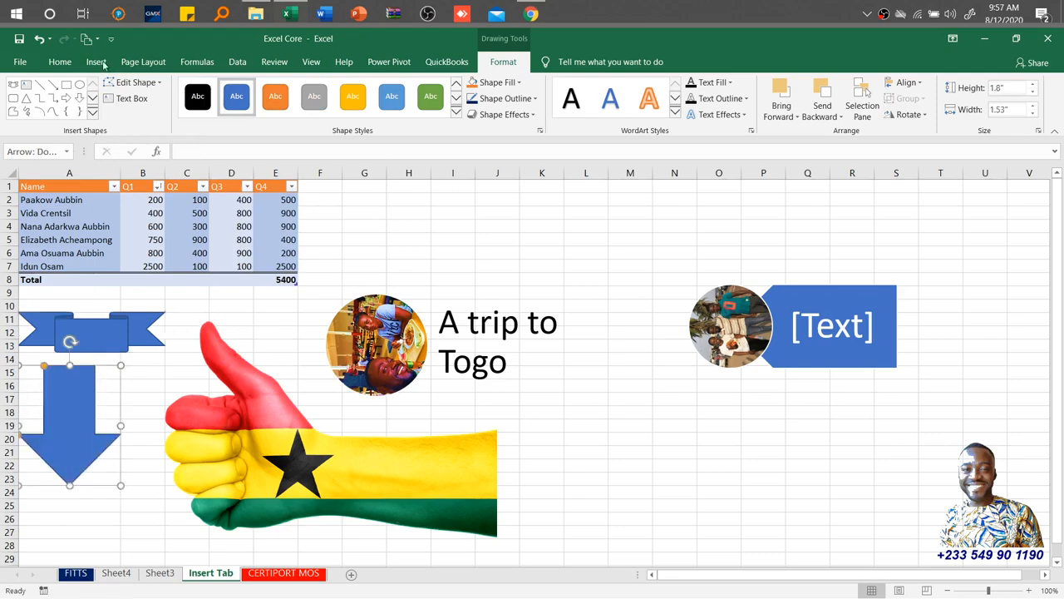
{"action": "left_click", "coordinate": [96, 61]}
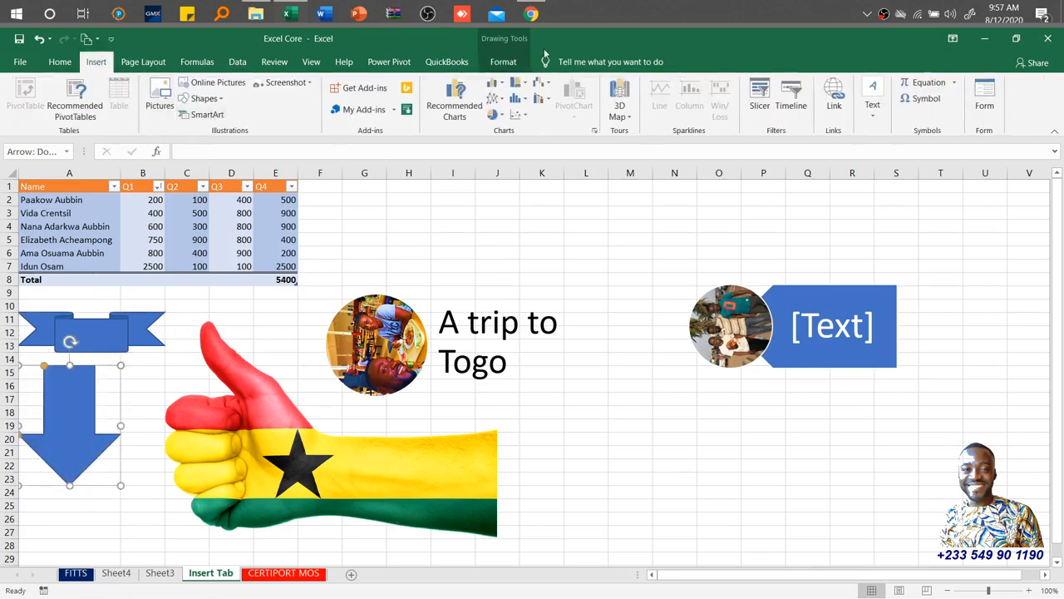
- Apply the orange shape style from the last row of theme styles to the arrow, and change its fill to standard dark blue
{"action": "left_click", "coordinate": [513, 63]}
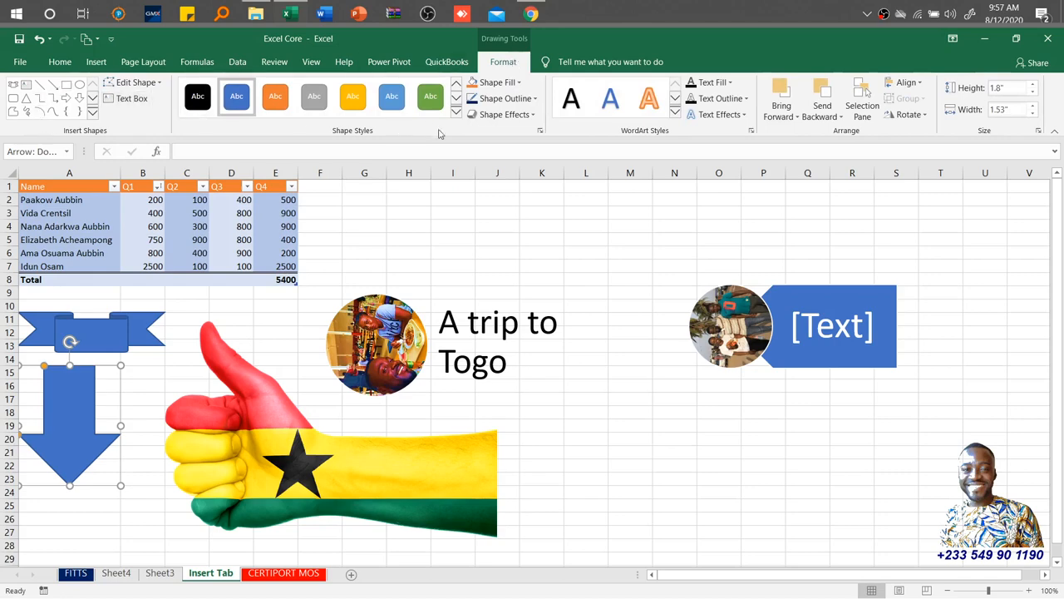
{"action": "left_click", "coordinate": [456, 112]}
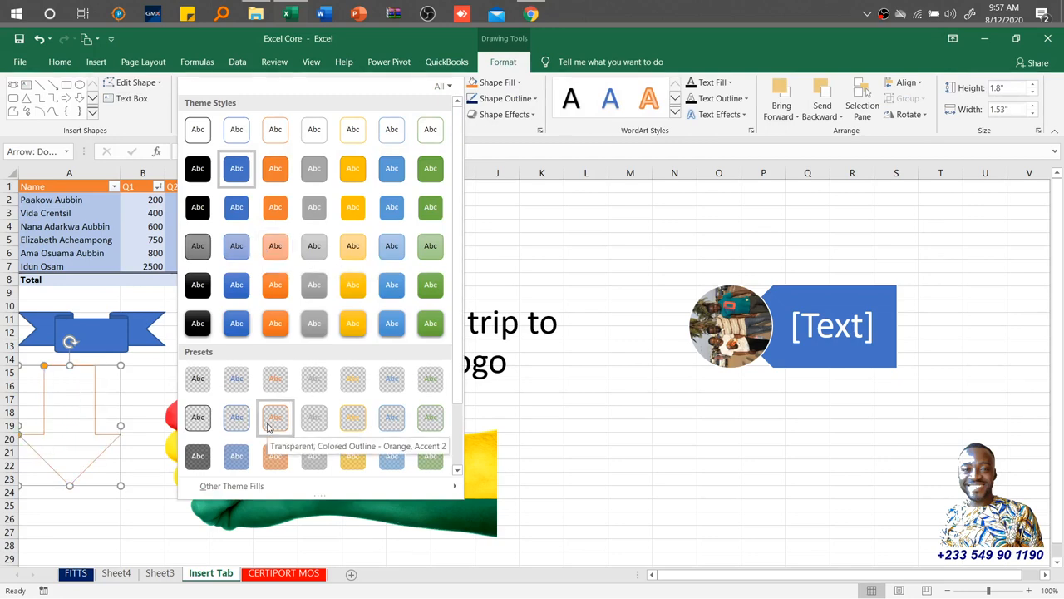
{"action": "left_click", "coordinate": [281, 326]}
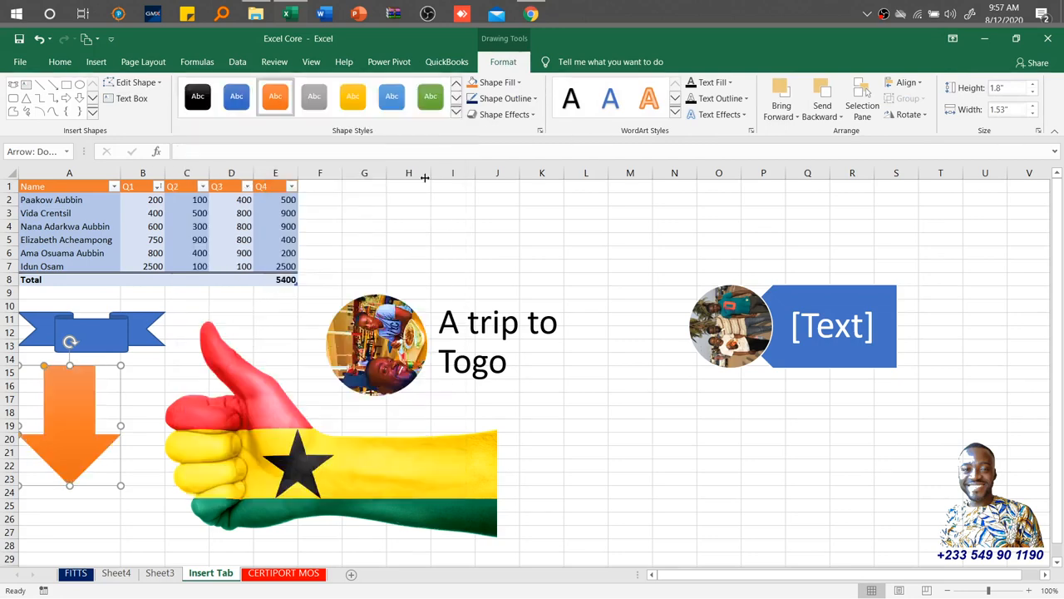
{"action": "left_click", "coordinate": [516, 84]}
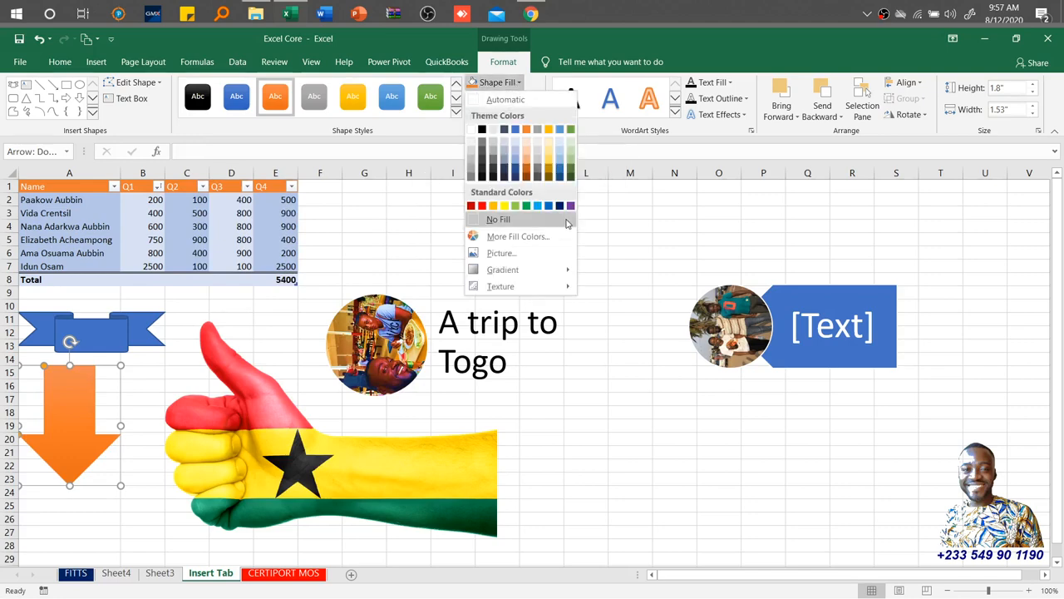
{"action": "left_click", "coordinate": [560, 207]}
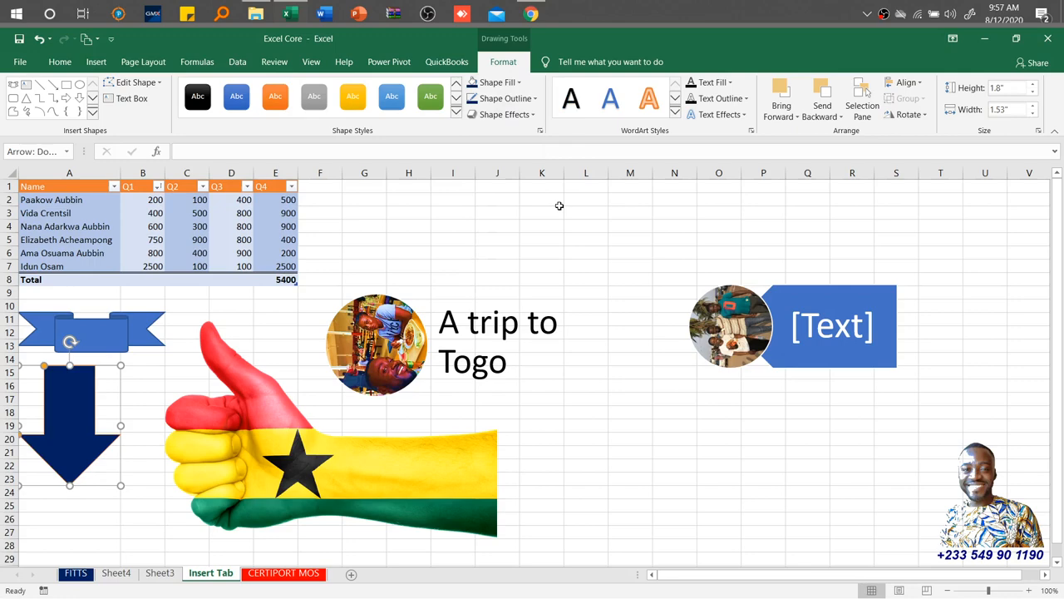
- Set the arrow's outline colour to standard red and its weight to 4½ pt
{"action": "left_click", "coordinate": [533, 99]}
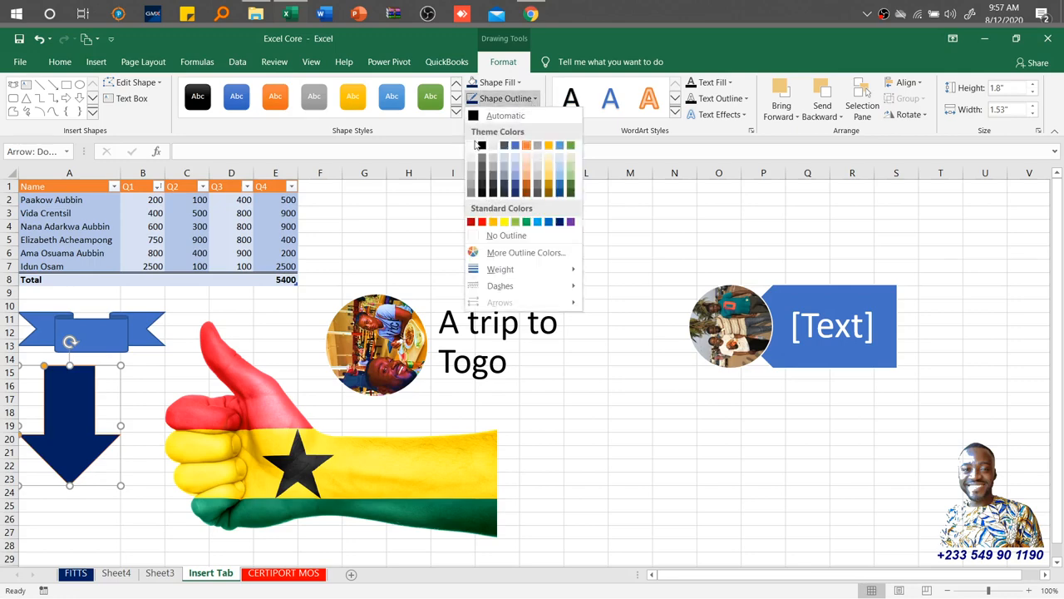
{"action": "left_click", "coordinate": [473, 146]}
{"action": "left_click", "coordinate": [505, 98]}
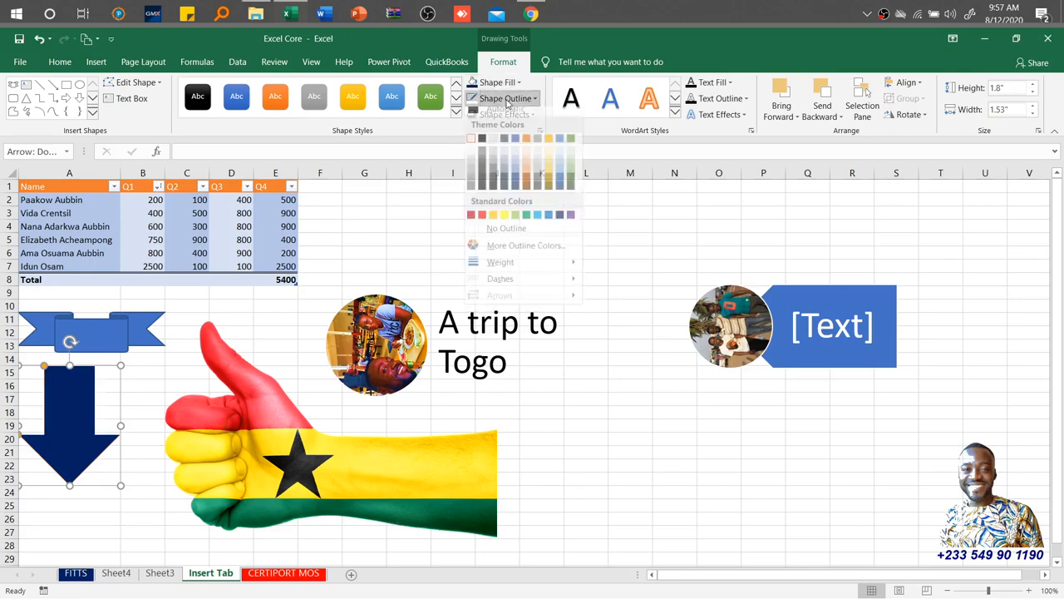
{"action": "left_click", "coordinate": [482, 222]}
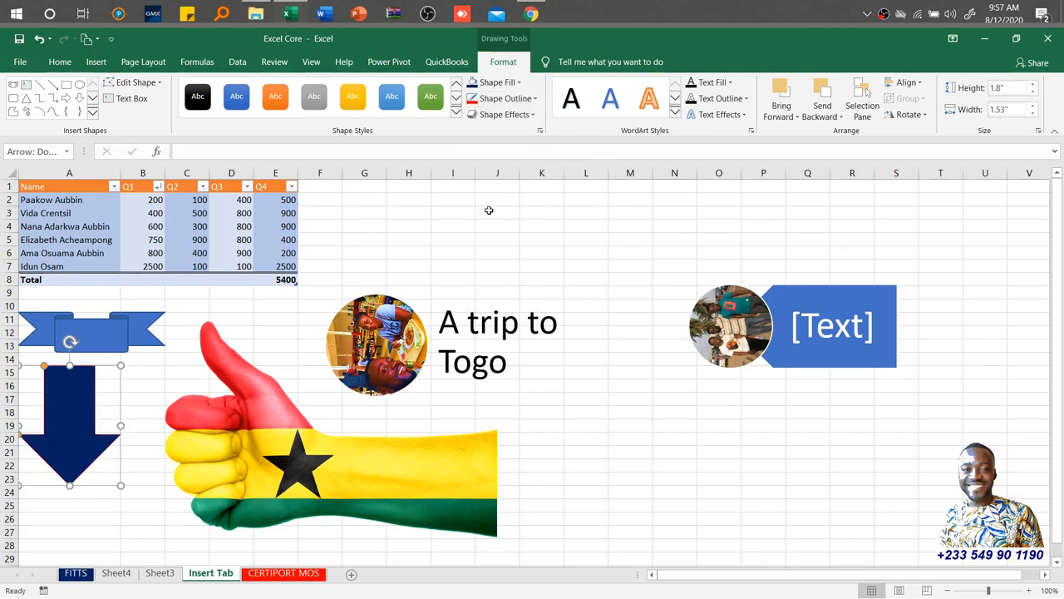
{"action": "left_click", "coordinate": [505, 98]}
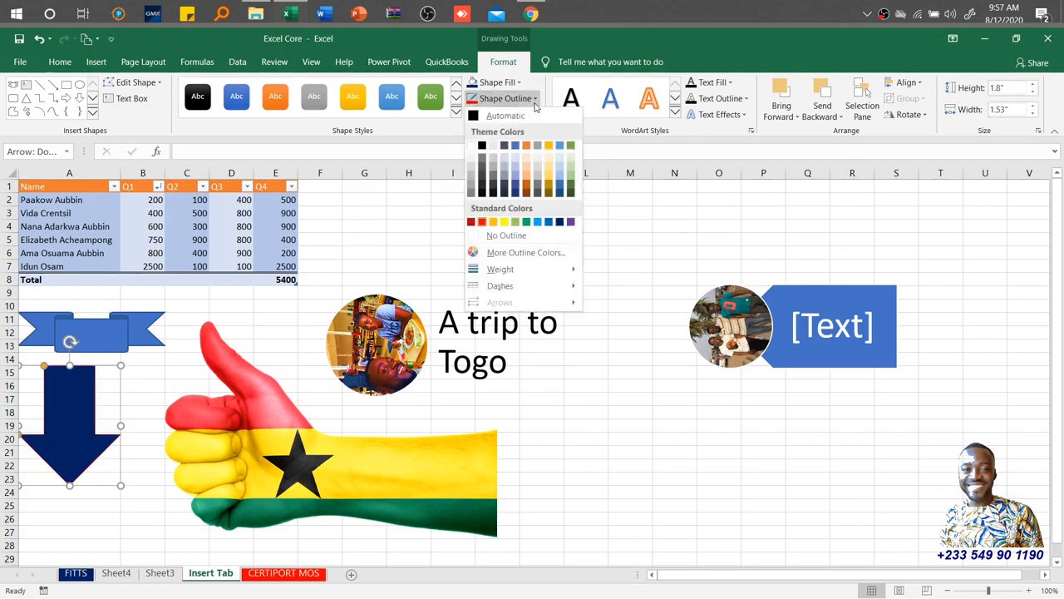
{"action": "mouse_move", "coordinate": [524, 271]}
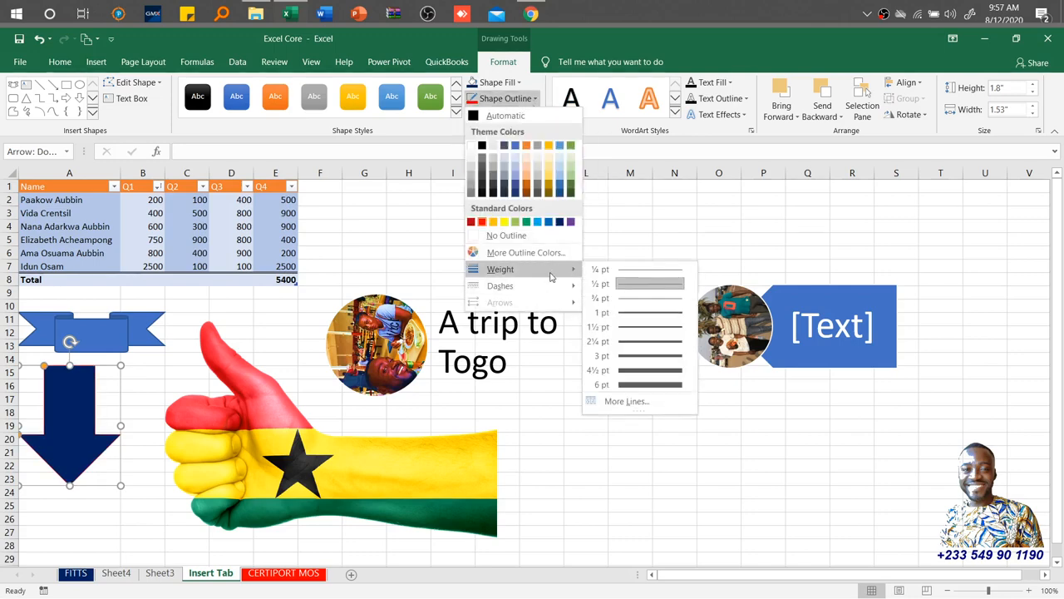
{"action": "left_click", "coordinate": [668, 334]}
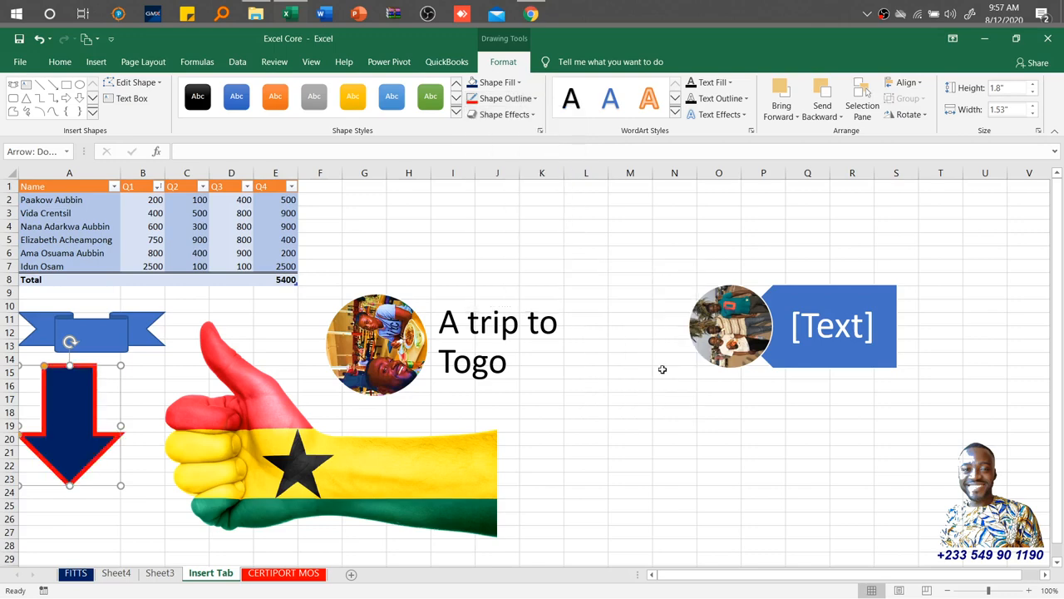
- Change the down arrow's outline to the Dash line style
{"action": "left_click", "coordinate": [533, 101]}
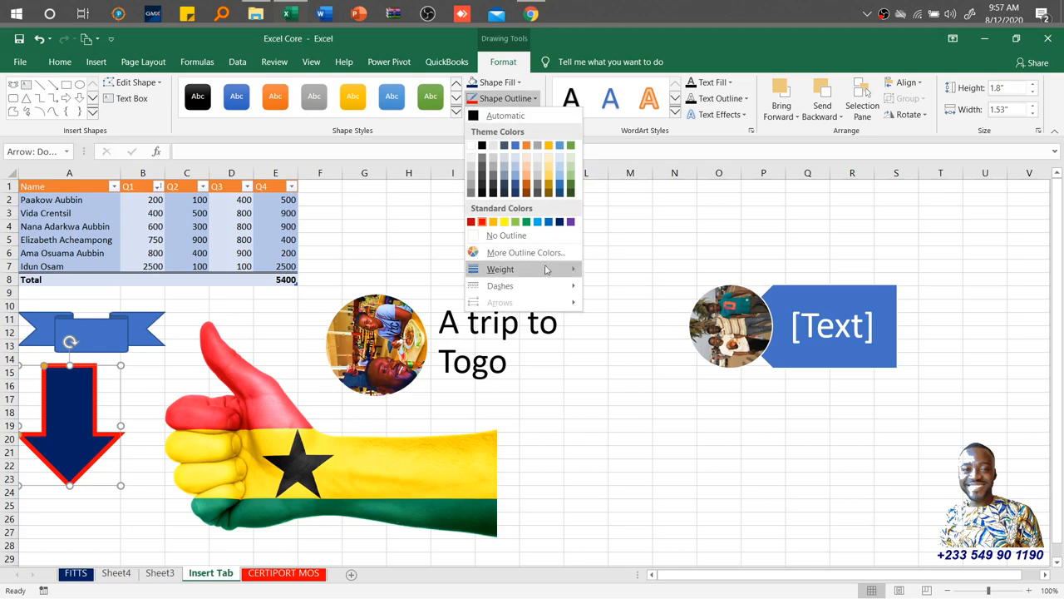
{"action": "mouse_move", "coordinate": [547, 289]}
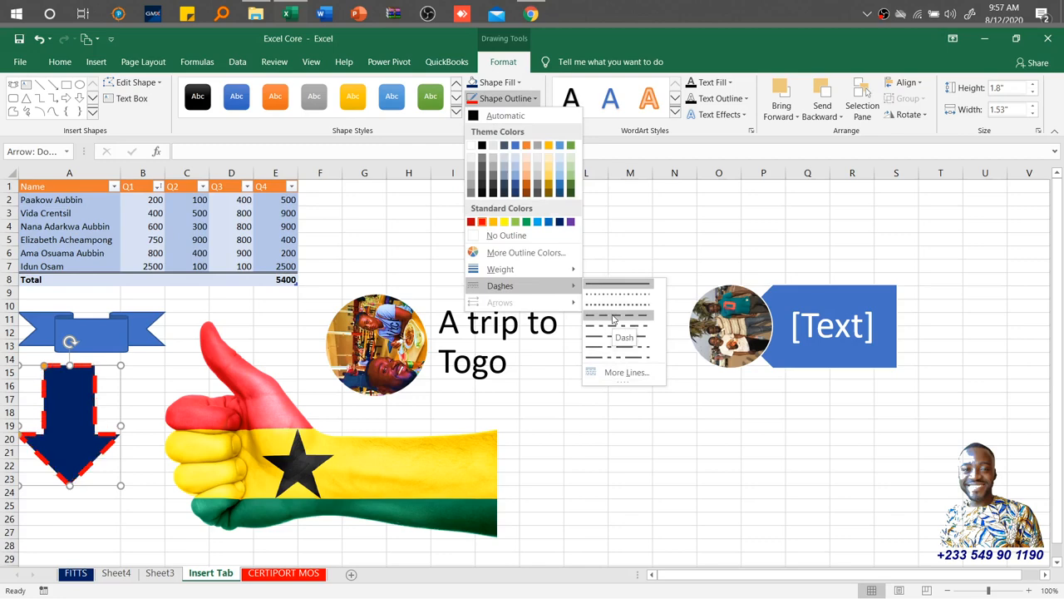
{"action": "left_click", "coordinate": [613, 317]}
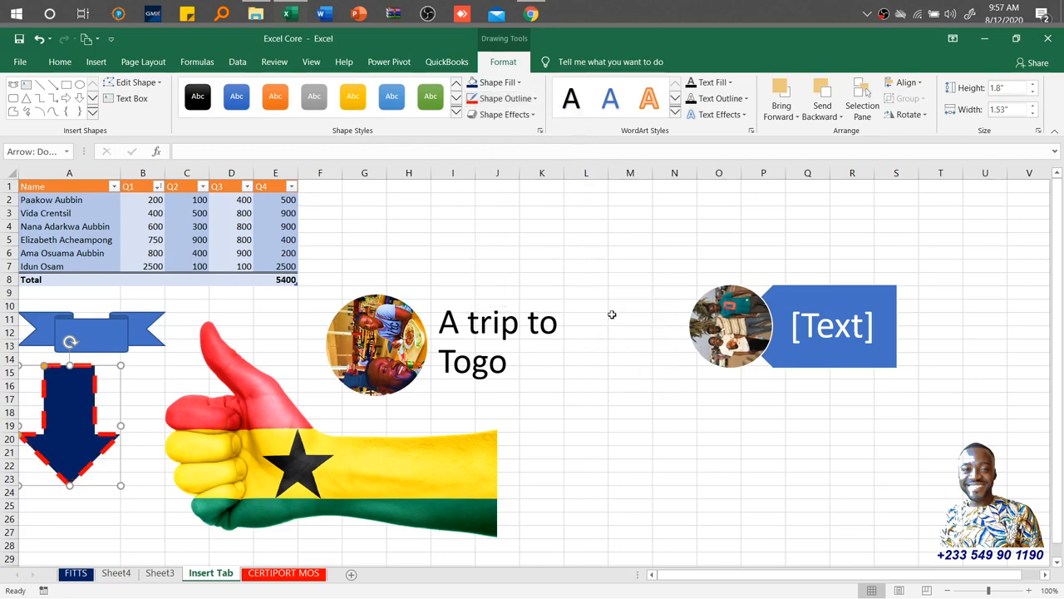
{"action": "left_click", "coordinate": [519, 84]}
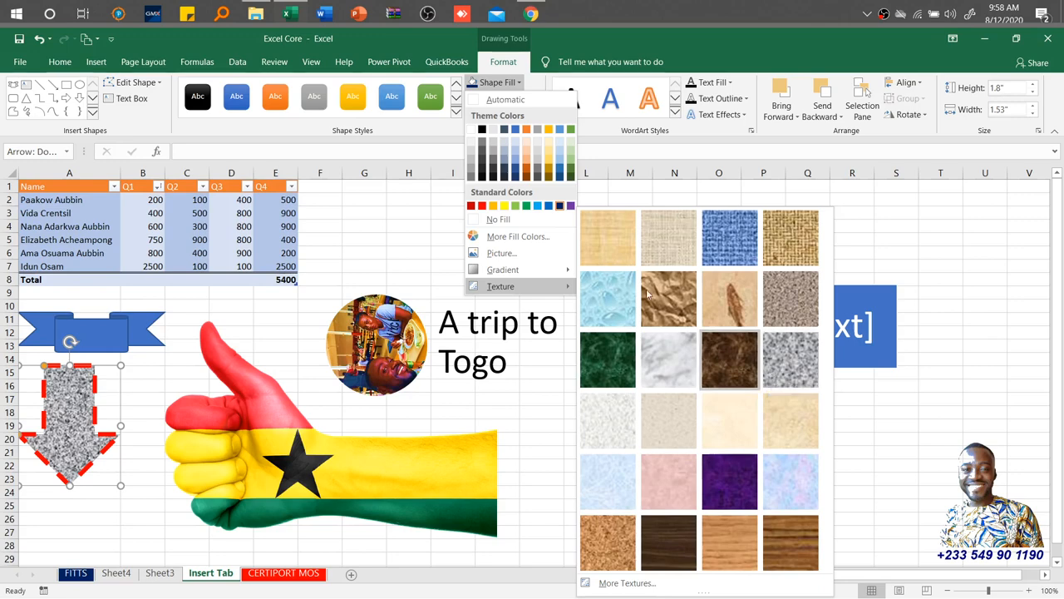
{"action": "left_click", "coordinate": [635, 35]}
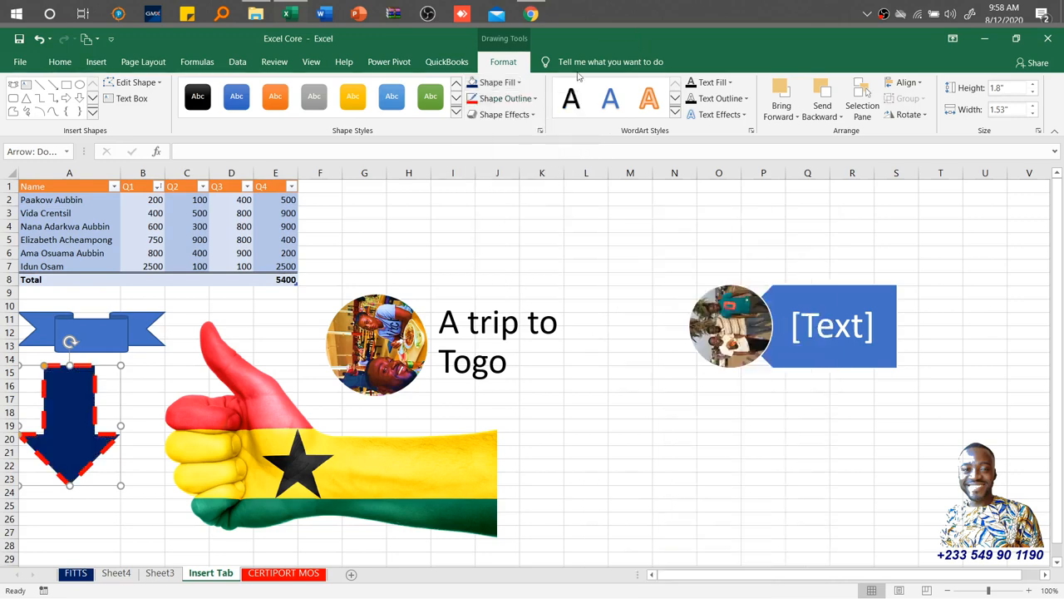
{"action": "left_click", "coordinate": [513, 117]}
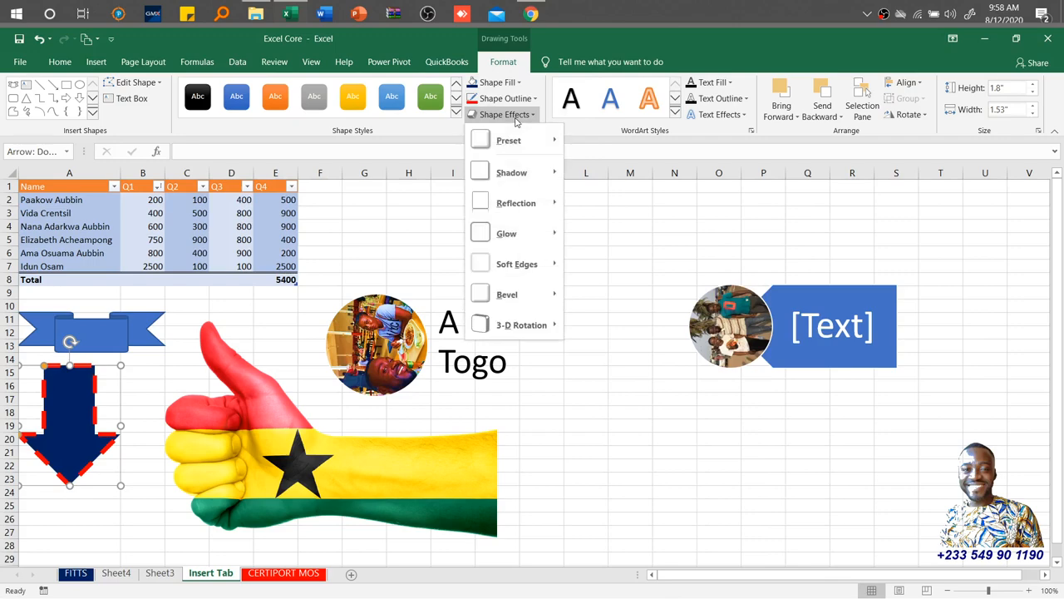
{"action": "mouse_move", "coordinate": [521, 146]}
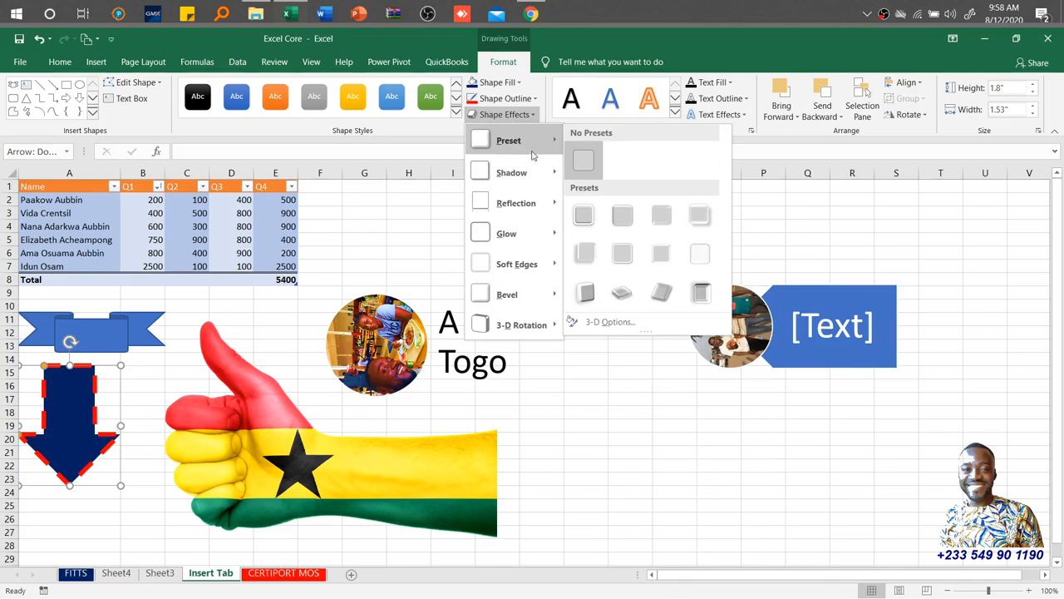
{"action": "left_click", "coordinate": [643, 121]}
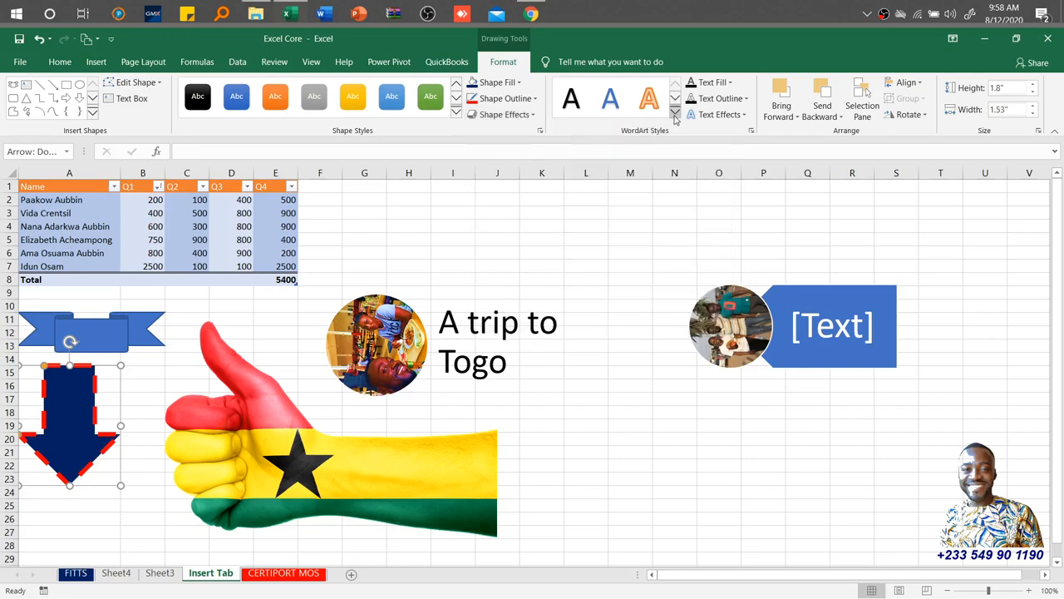
{"action": "left_click", "coordinate": [612, 100]}
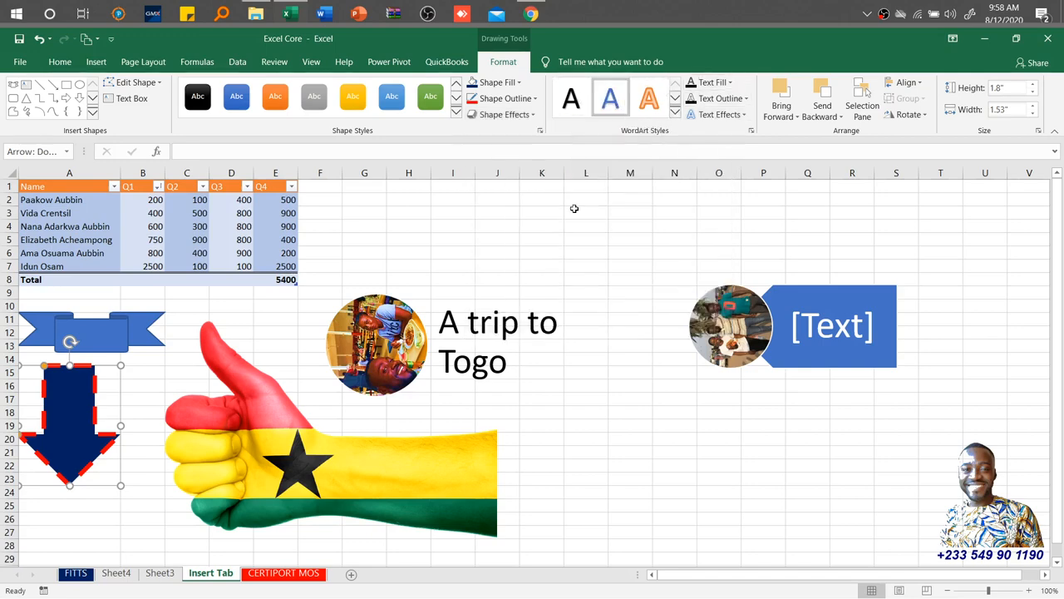
{"action": "left_click", "coordinate": [600, 309]}
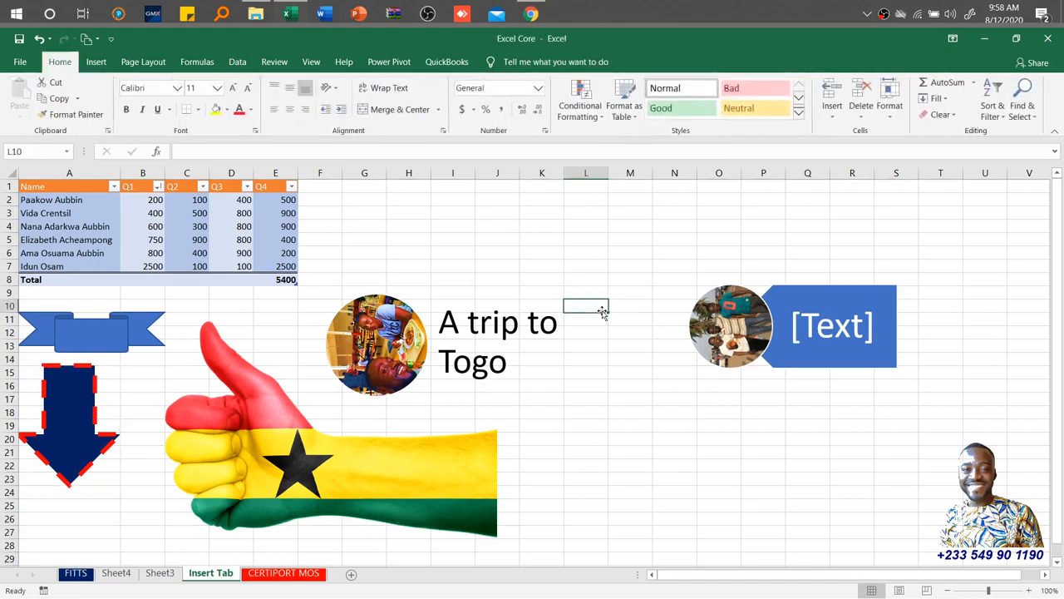
- Add the text FITTS inside the down arrow and apply the gold WordArt style from the second row to it
{"action": "left_click", "coordinate": [63, 400]}
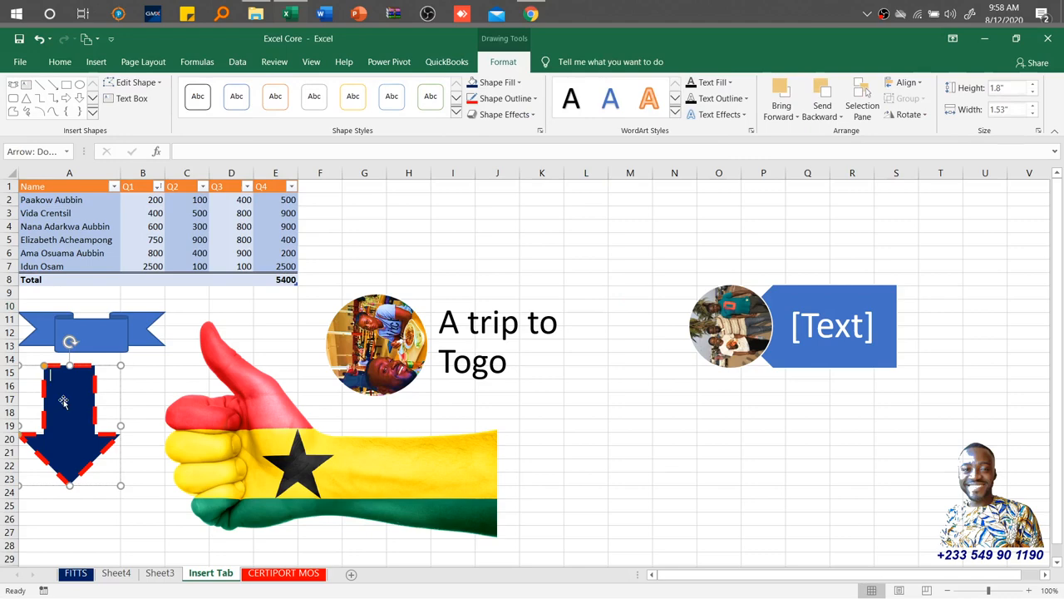
{"action": "type", "text": "FITTS"}
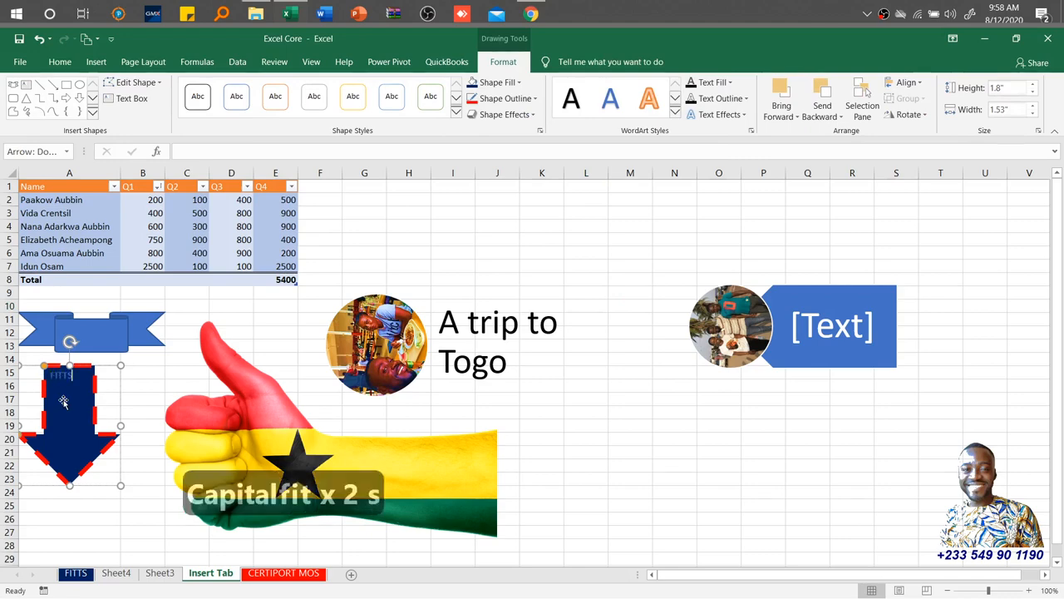
{"action": "double_click", "coordinate": [62, 375]}
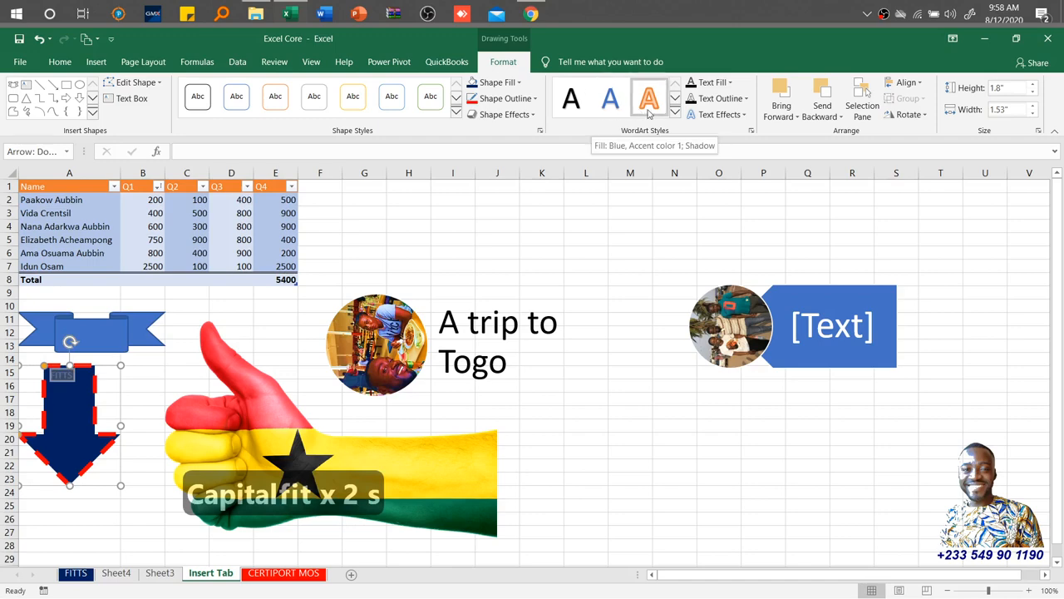
{"action": "left_click", "coordinate": [674, 112]}
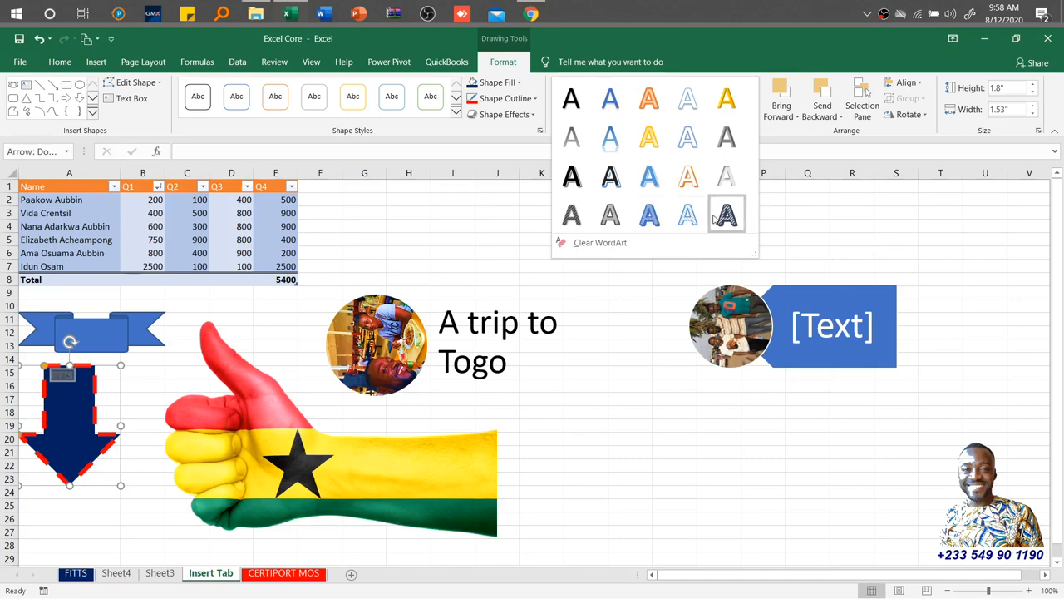
{"action": "left_click", "coordinate": [652, 141]}
{"action": "left_click", "coordinate": [722, 84]}
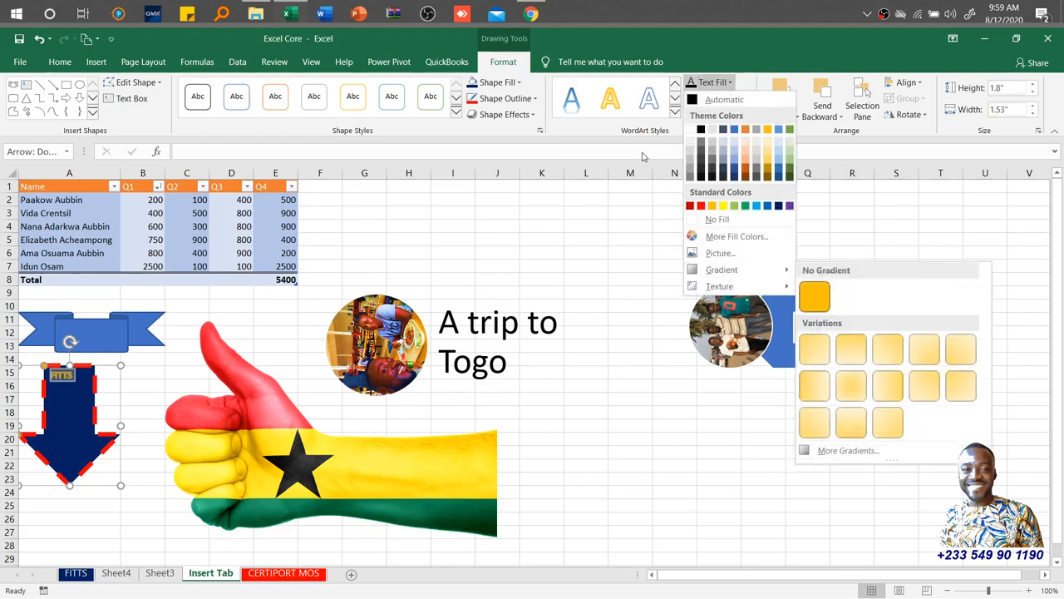
{"action": "left_click", "coordinate": [650, 139]}
{"action": "left_click", "coordinate": [735, 102]}
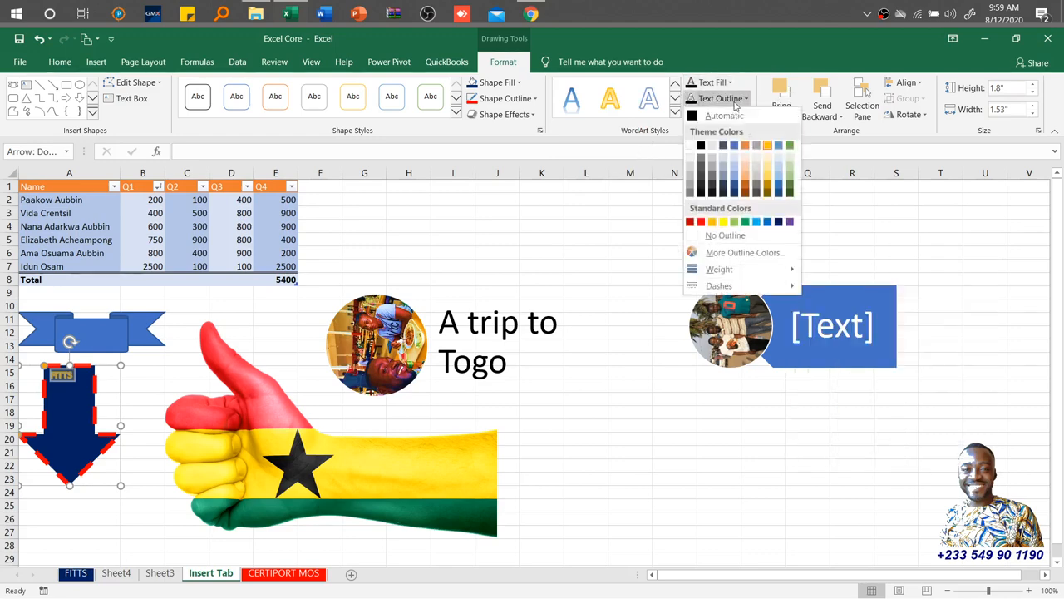
{"action": "left_click", "coordinate": [661, 131]}
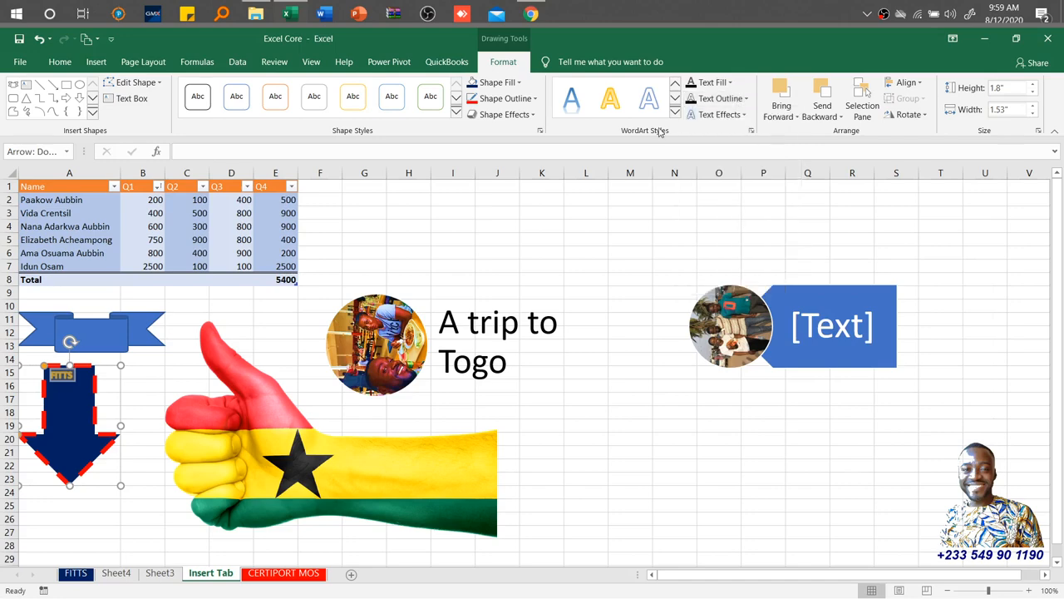
- Apply the orange glow variation from the last row to the FITTS text in the arrow
{"action": "left_click", "coordinate": [719, 114]}
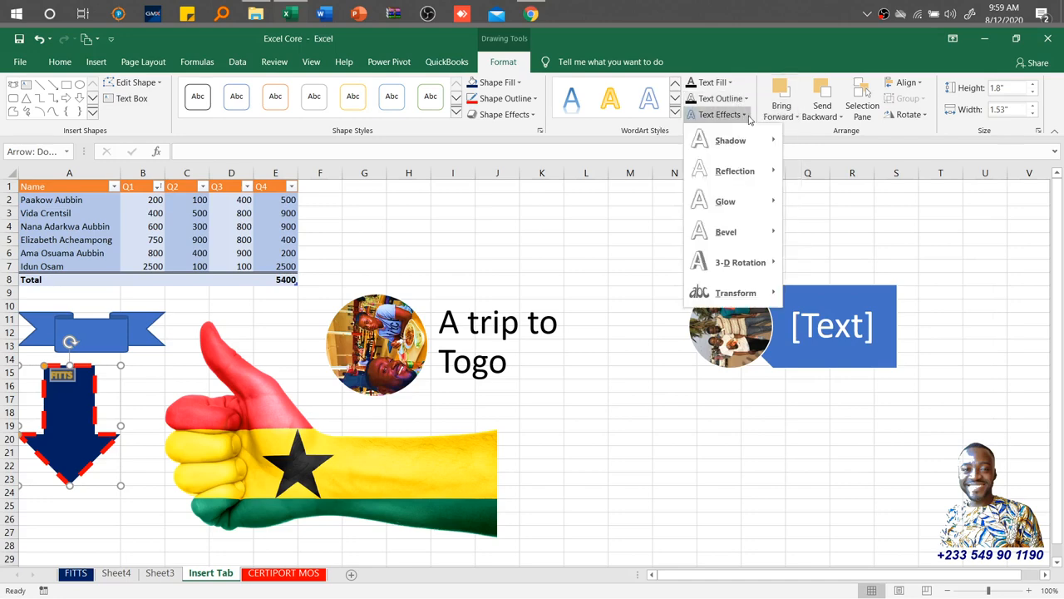
{"action": "mouse_move", "coordinate": [746, 140]}
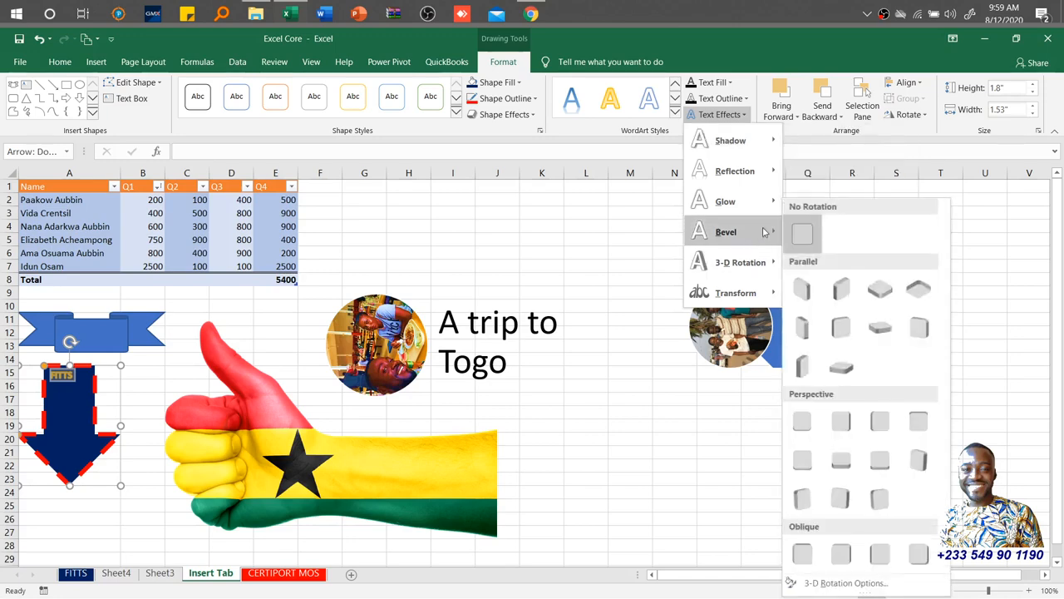
{"action": "mouse_move", "coordinate": [764, 233]}
{"action": "mouse_move", "coordinate": [756, 211]}
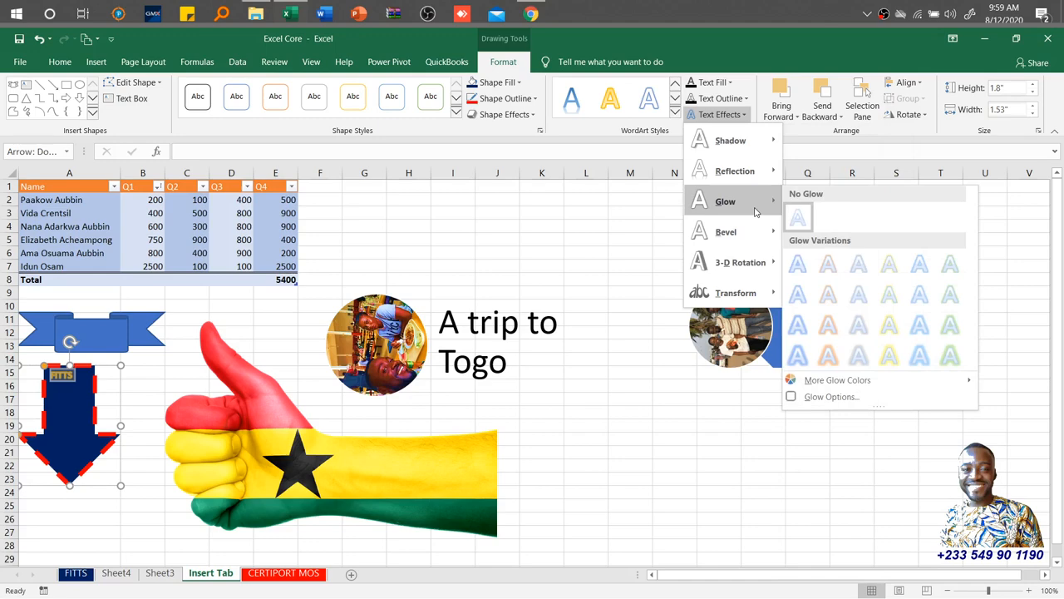
{"action": "left_click", "coordinate": [832, 355]}
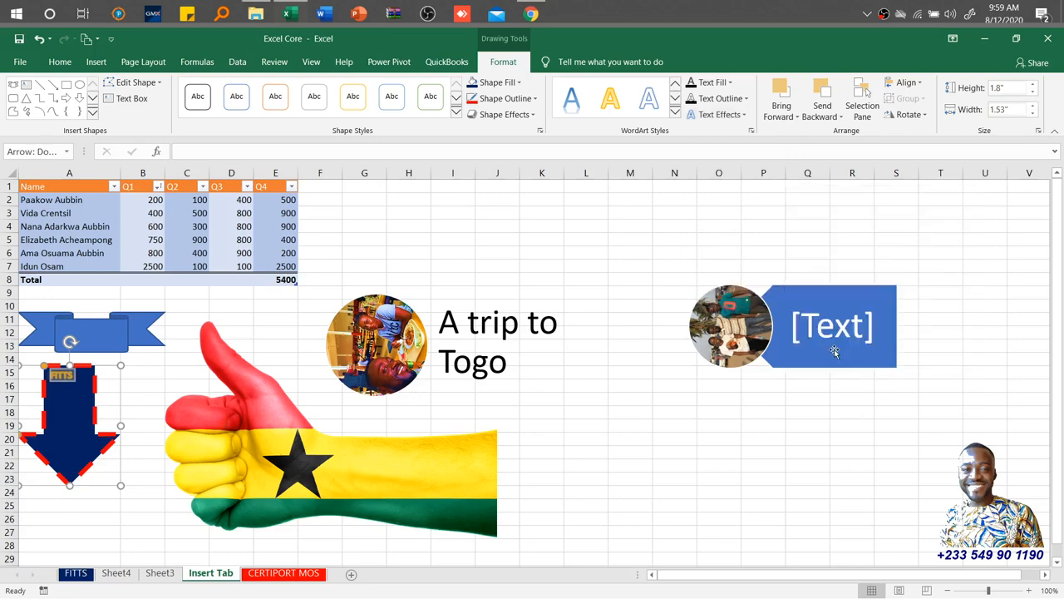
- Transform the FITTS text with the first warp shape in the fifth row of warps
{"action": "left_click", "coordinate": [730, 82]}
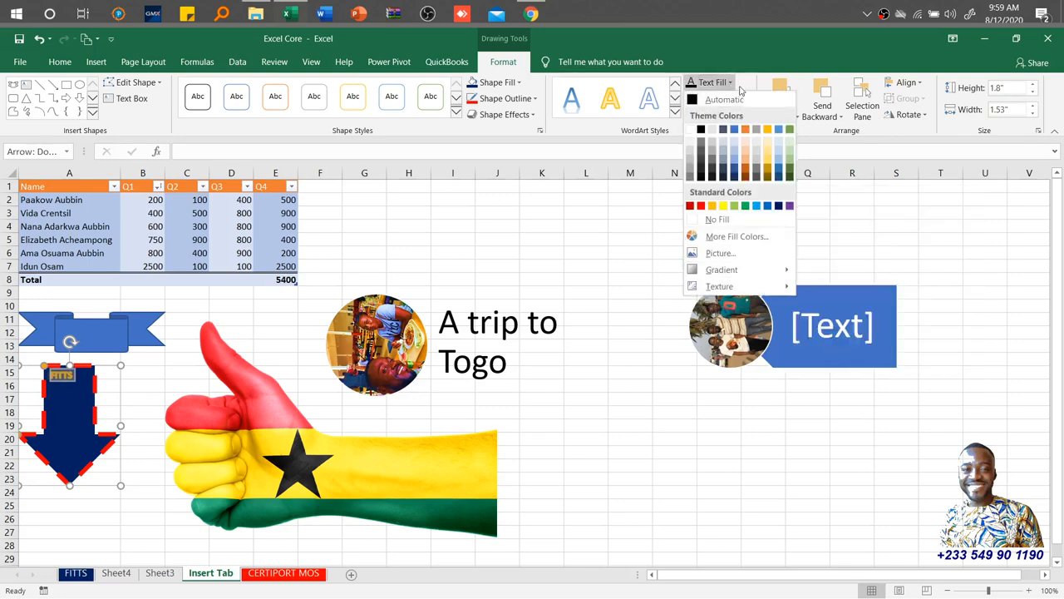
{"action": "left_click", "coordinate": [739, 86]}
{"action": "left_click", "coordinate": [743, 117]}
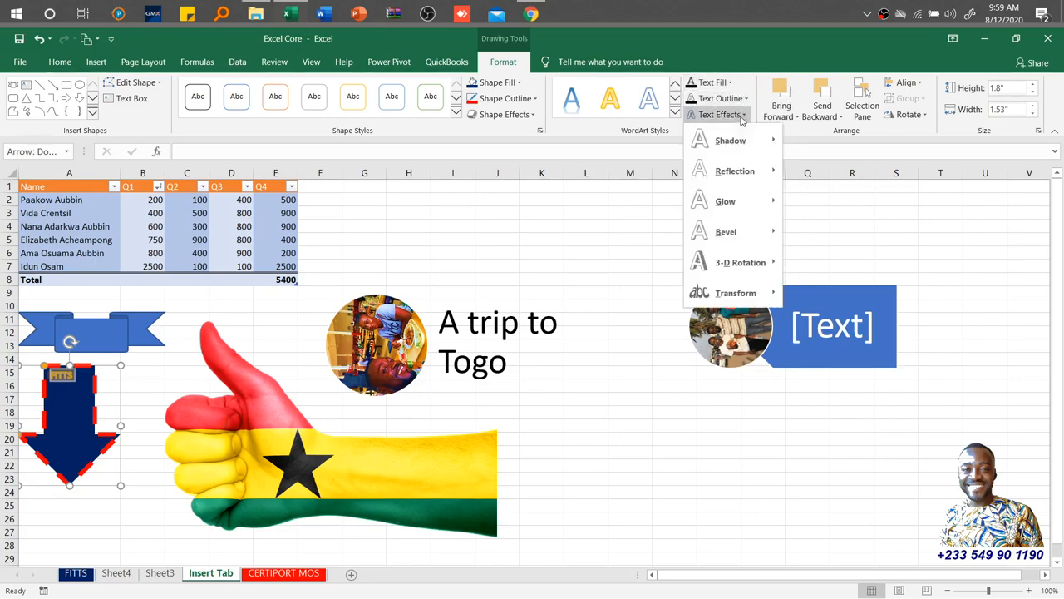
{"action": "mouse_move", "coordinate": [747, 295]}
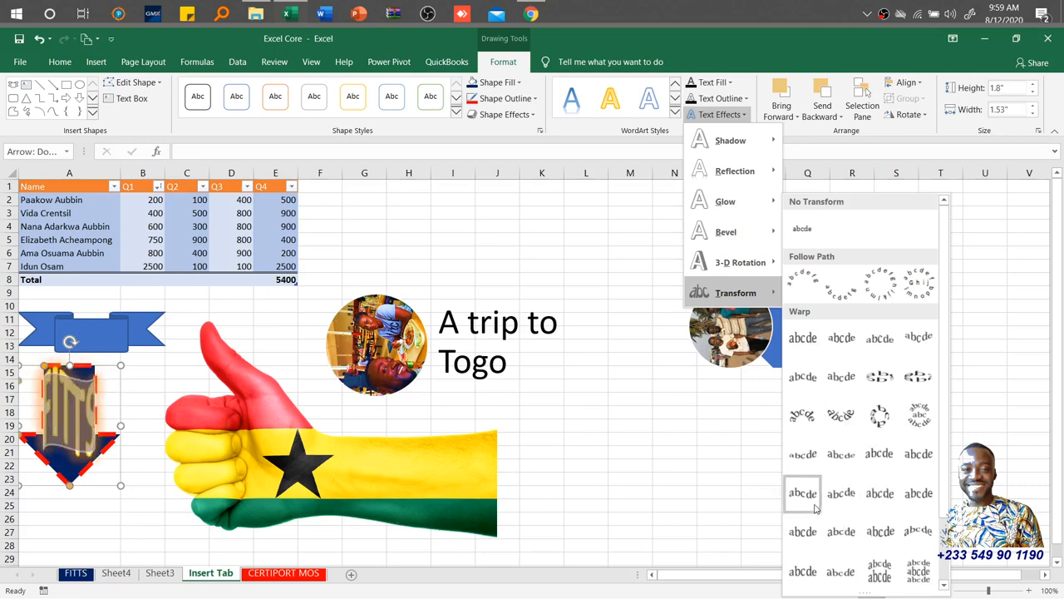
{"action": "left_click", "coordinate": [815, 509]}
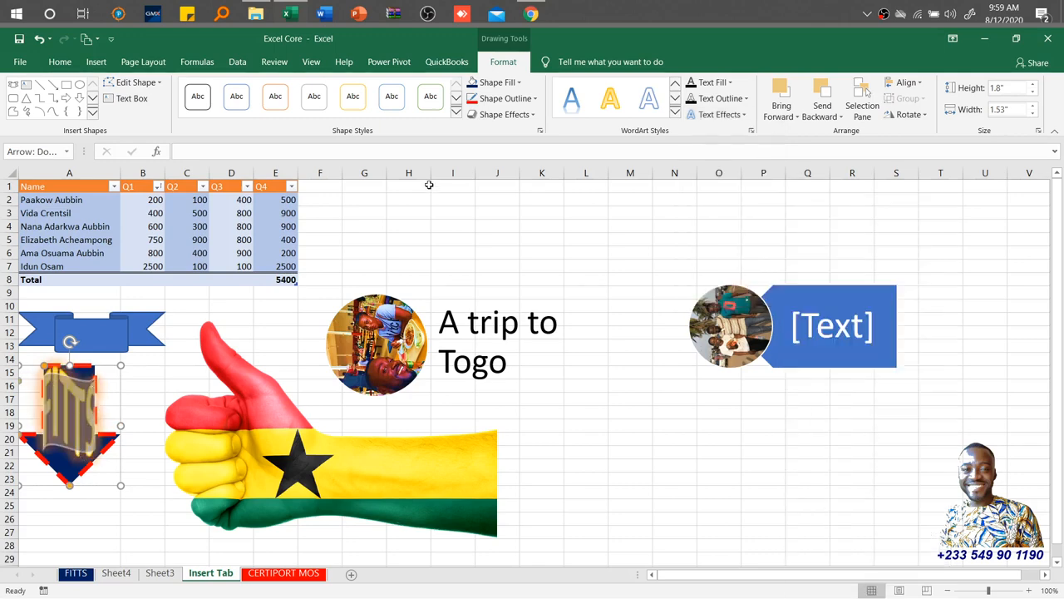
- Try to increase the FITTS font size by three increments, and enlarge the arrow to about 2.8" high and 2.87" wide
{"action": "left_click", "coordinate": [60, 63]}
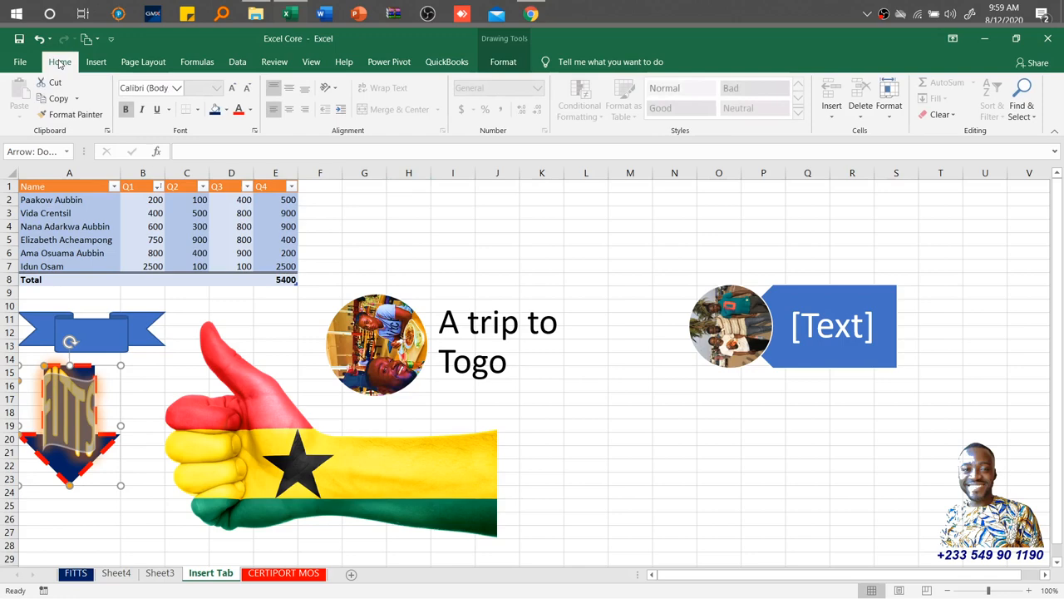
{"action": "left_click", "coordinate": [233, 90]}
{"action": "left_click", "coordinate": [234, 90]}
{"action": "left_click", "coordinate": [233, 89]}
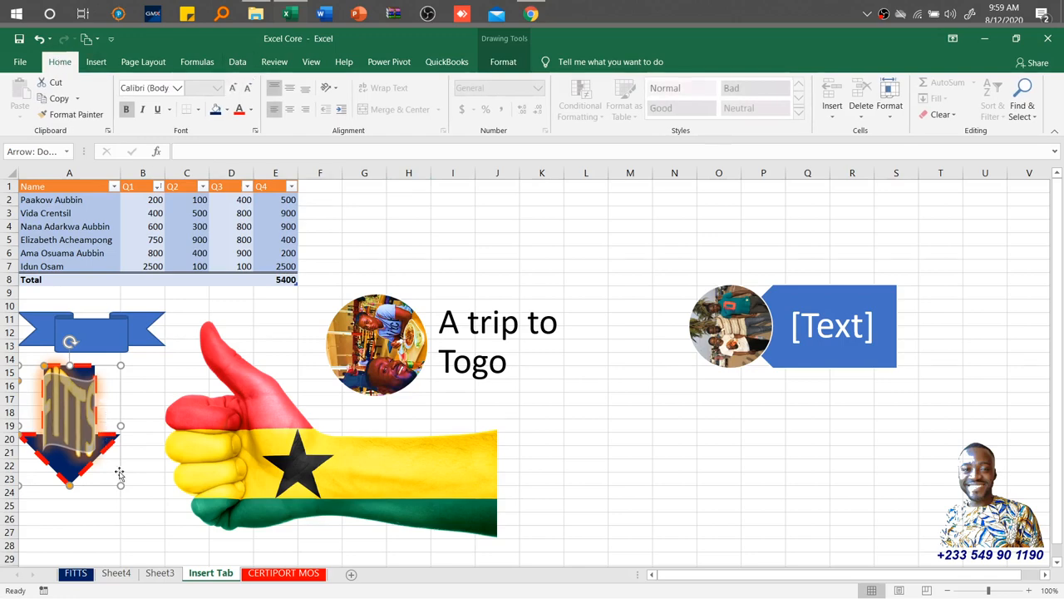
{"action": "left_click_drag", "start_coordinate": [119, 483], "coordinate": [210, 552]}
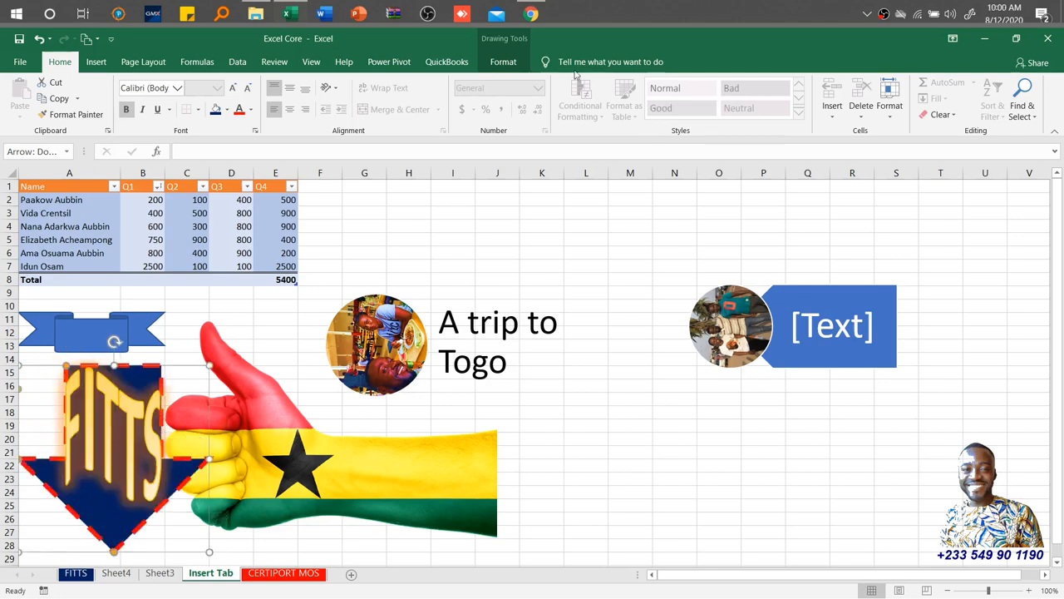
{"action": "left_click", "coordinate": [503, 61]}
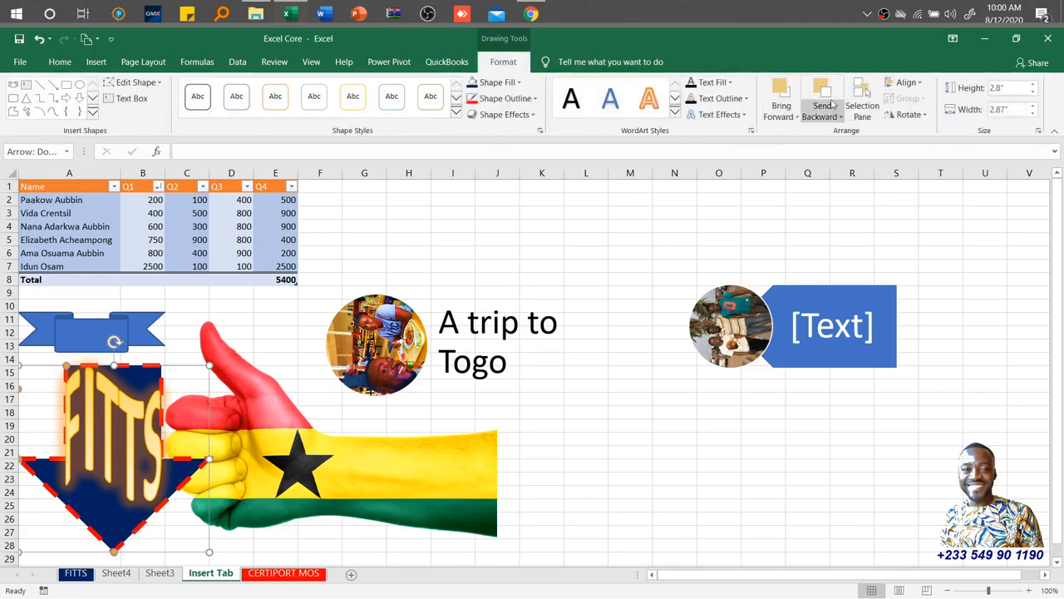
{"action": "left_click", "coordinate": [904, 82]}
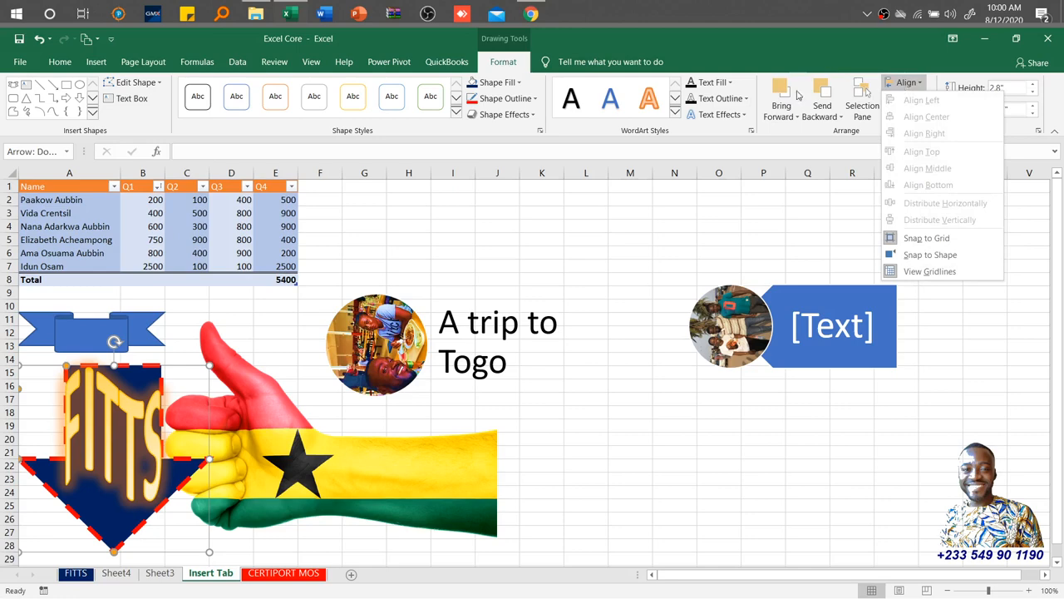
{"action": "left_click", "coordinate": [840, 138]}
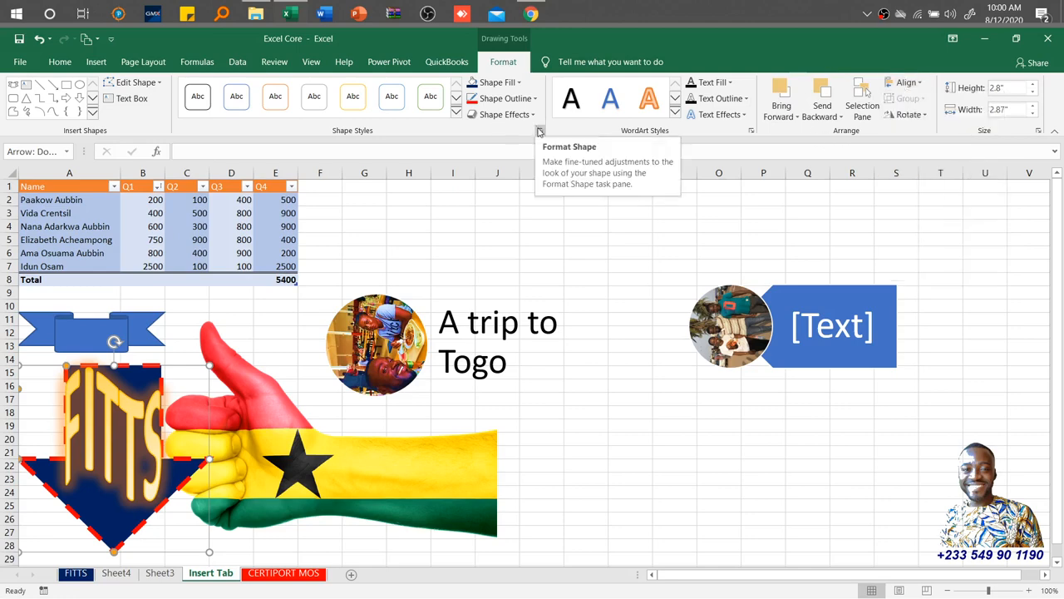
{"action": "left_click", "coordinate": [117, 405]}
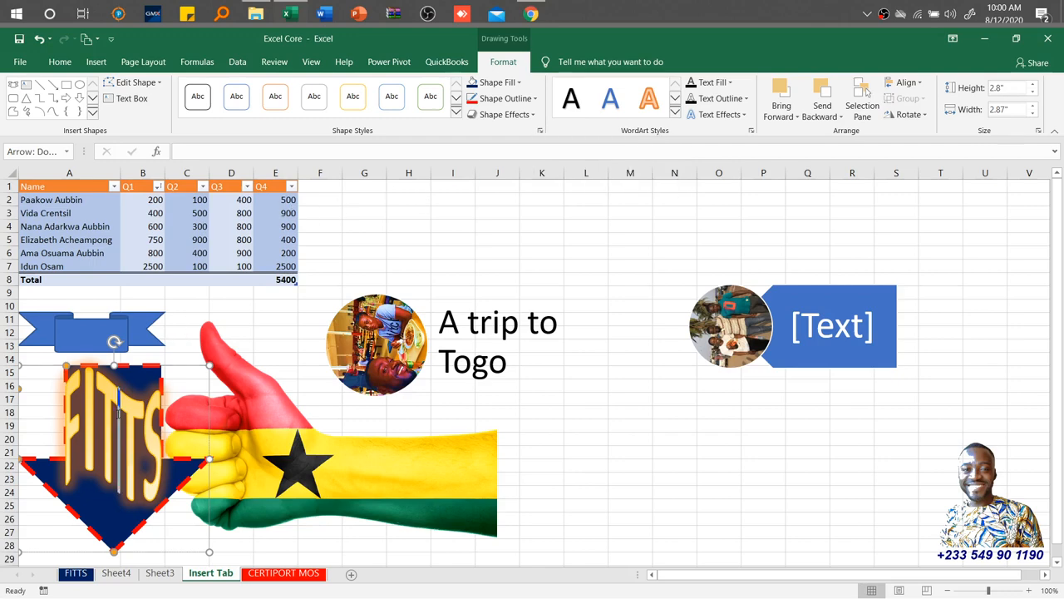
{"action": "left_click", "coordinate": [100, 64]}
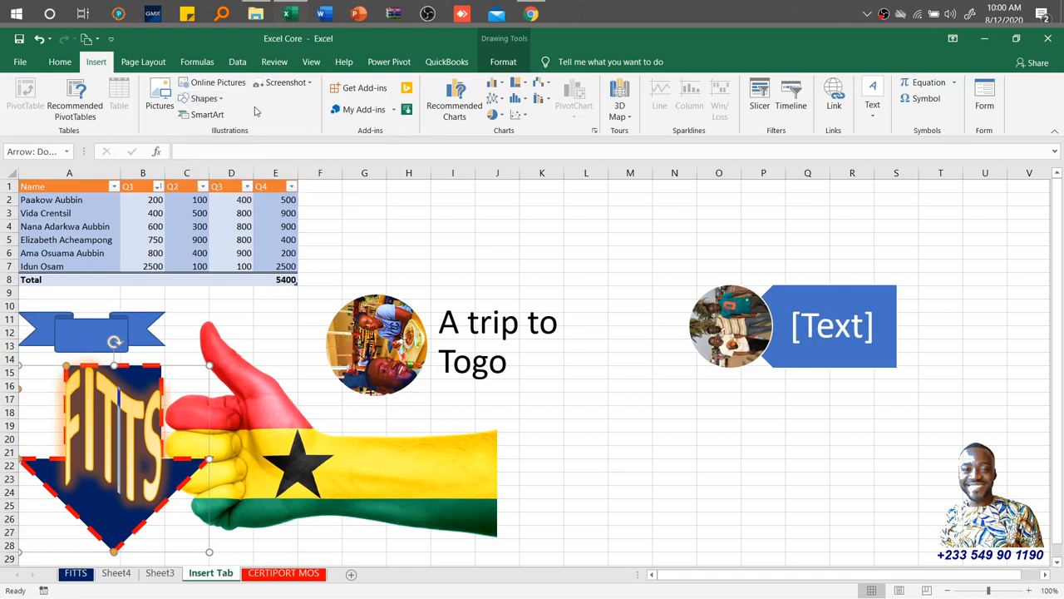
{"action": "left_click", "coordinate": [533, 253]}
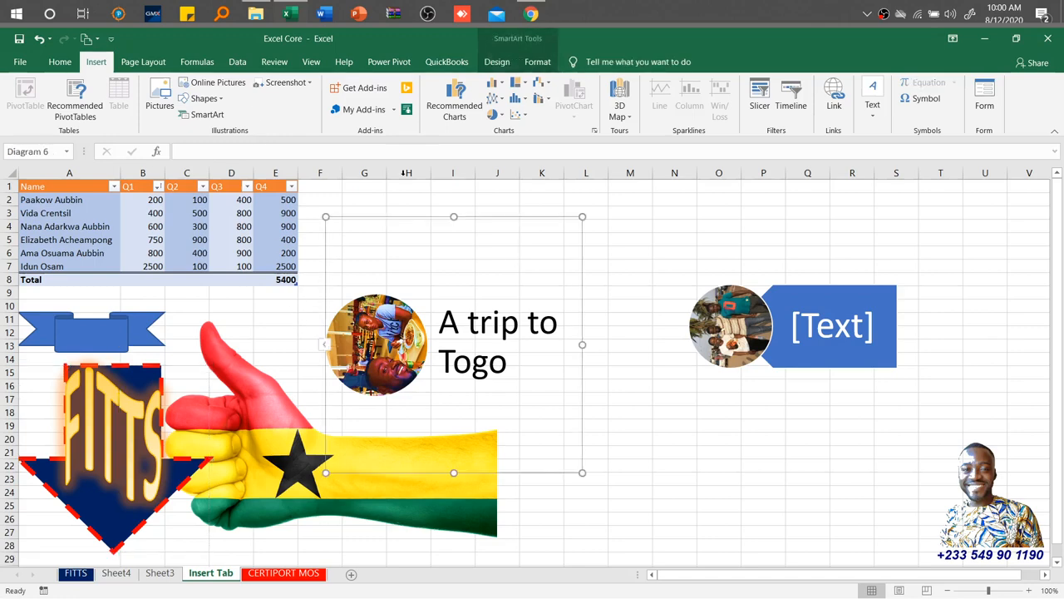
{"action": "left_click", "coordinate": [618, 382]}
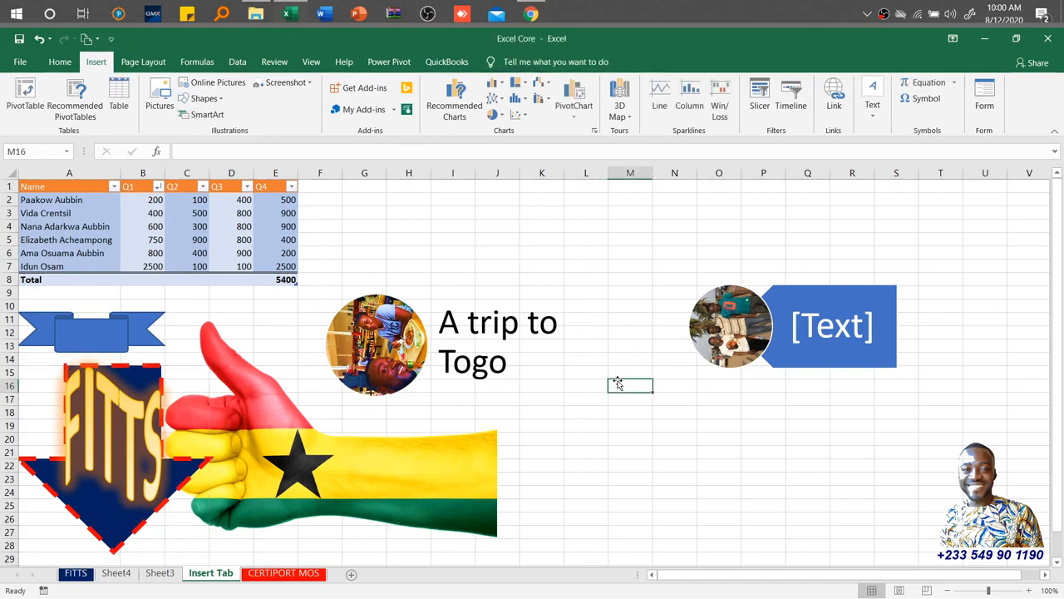
- Insert a Basic Process SmartArt graphic from the Process category into the worksheet
{"action": "left_click", "coordinate": [210, 120]}
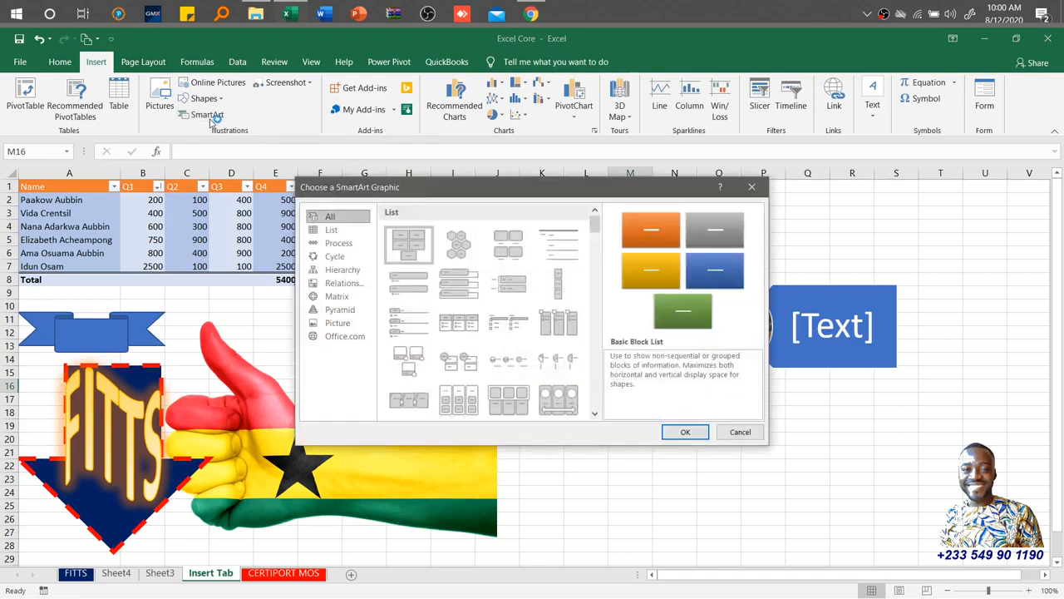
{"action": "left_click", "coordinate": [341, 244]}
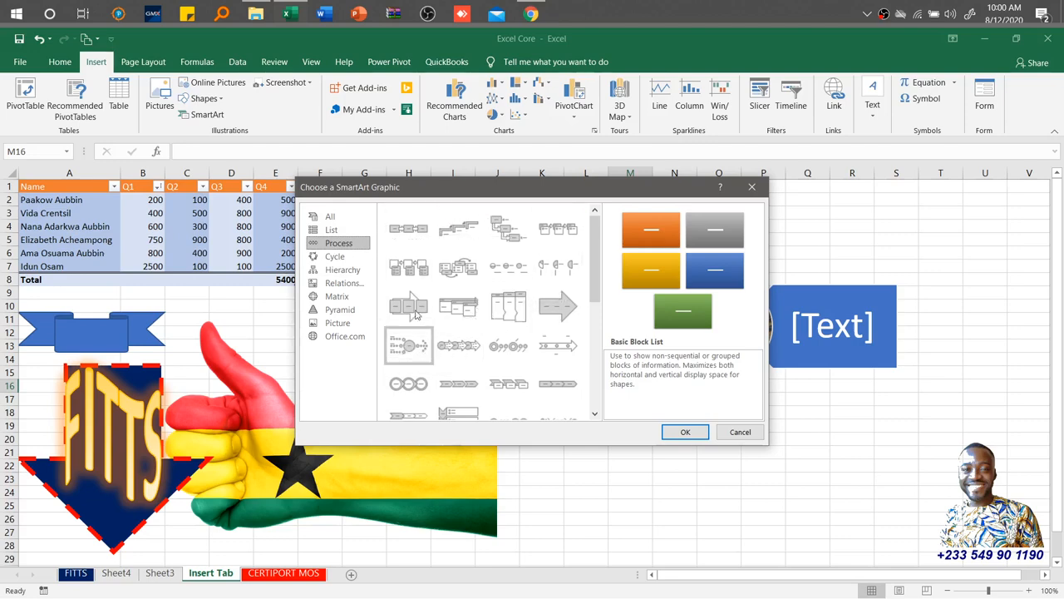
{"action": "left_click", "coordinate": [419, 232]}
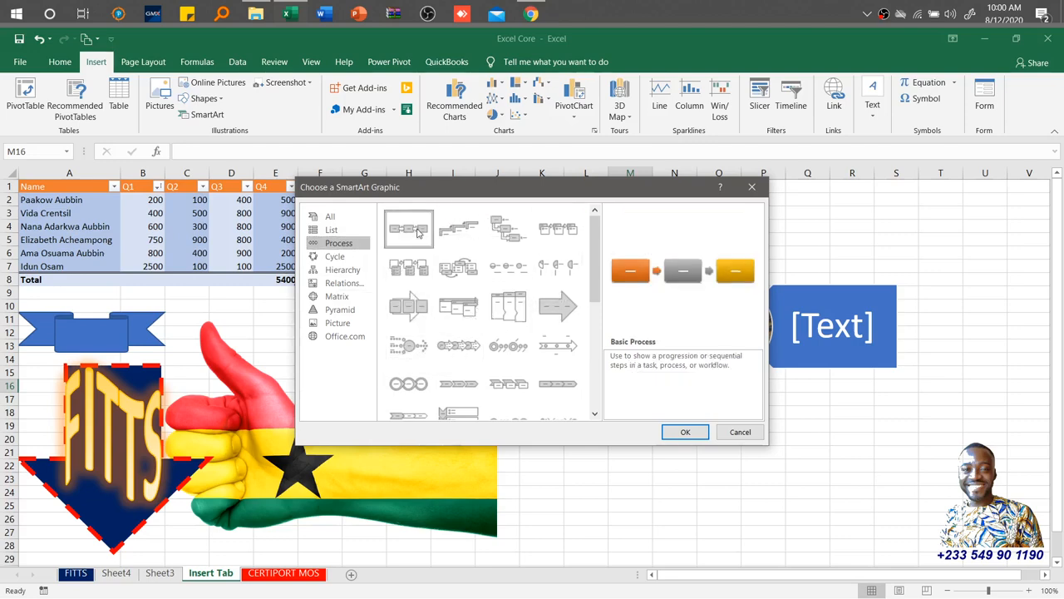
{"action": "left_click", "coordinate": [687, 431]}
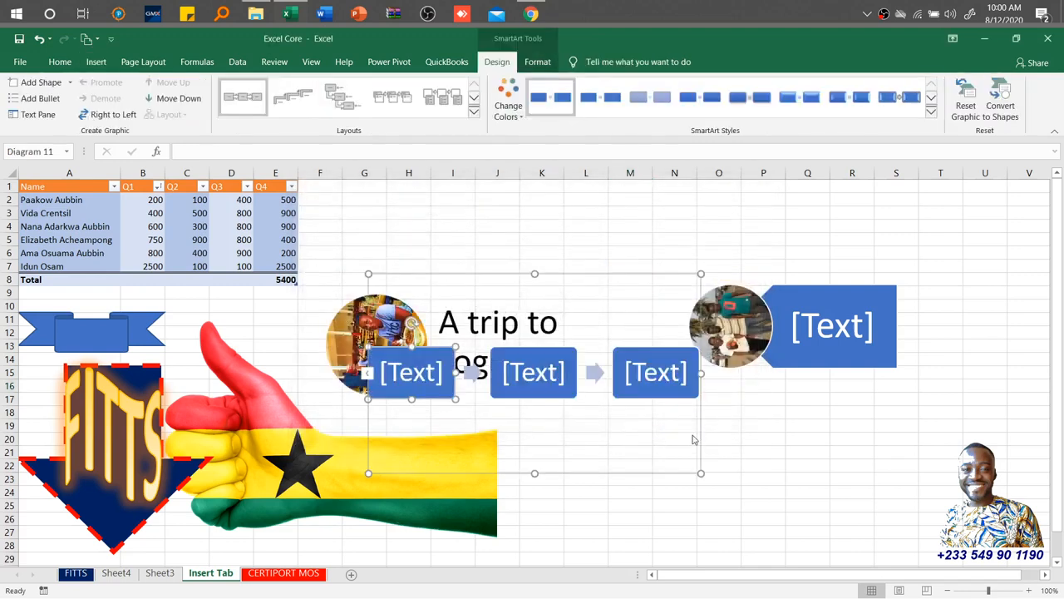
{"action": "left_click_drag", "start_coordinate": [580, 273], "coordinate": [573, 174]}
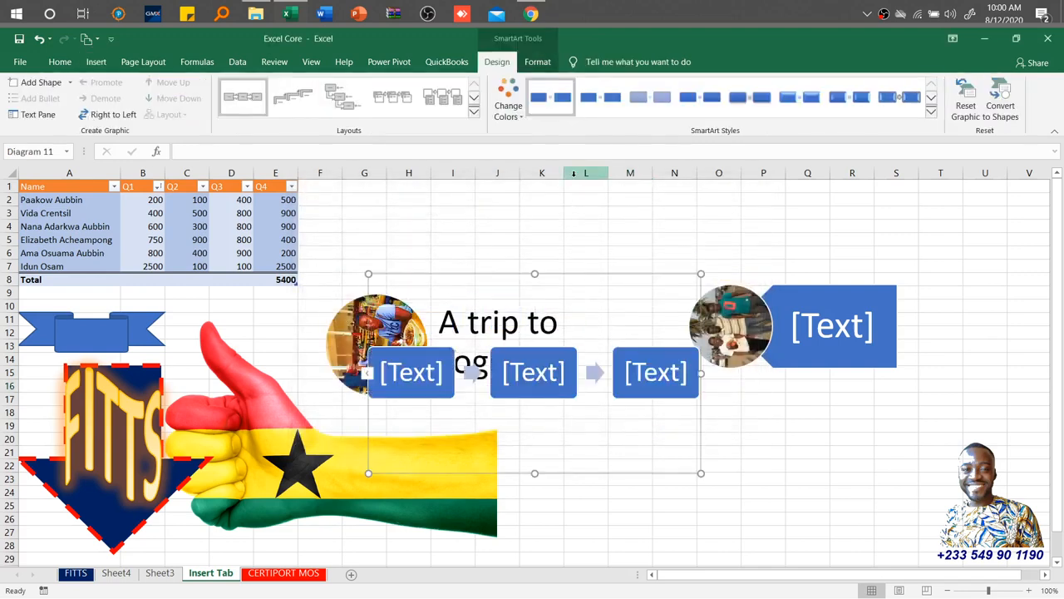
- Label the three process boxes Access, Learn and Practice in order, and show the SmartArt text pane
{"action": "left_click", "coordinate": [424, 371]}
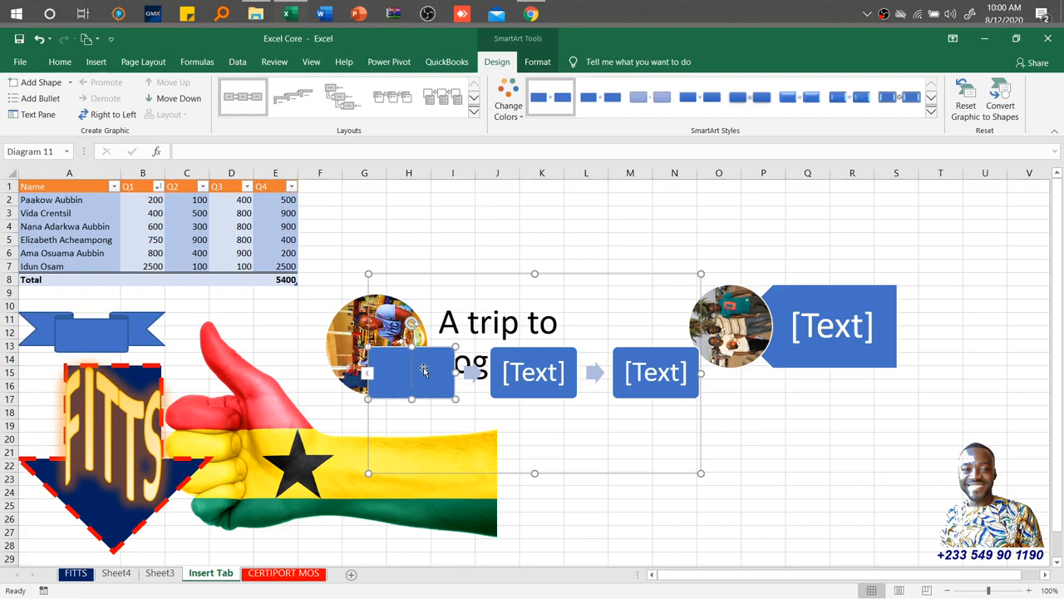
{"action": "type", "text": "r"}
{"action": "key", "text": "BackSpace"}
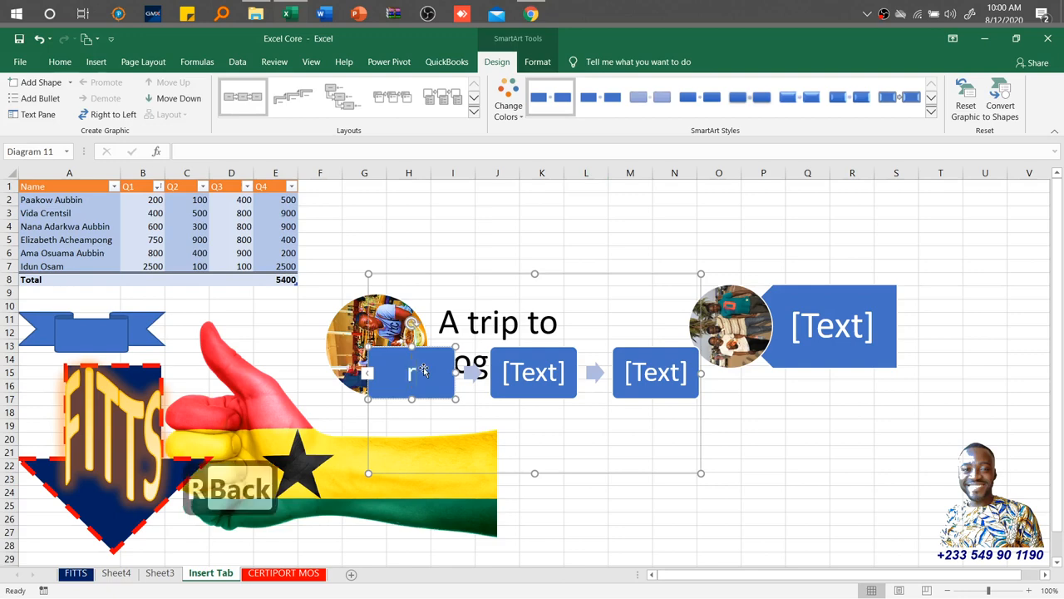
{"action": "type", "text": "A"}
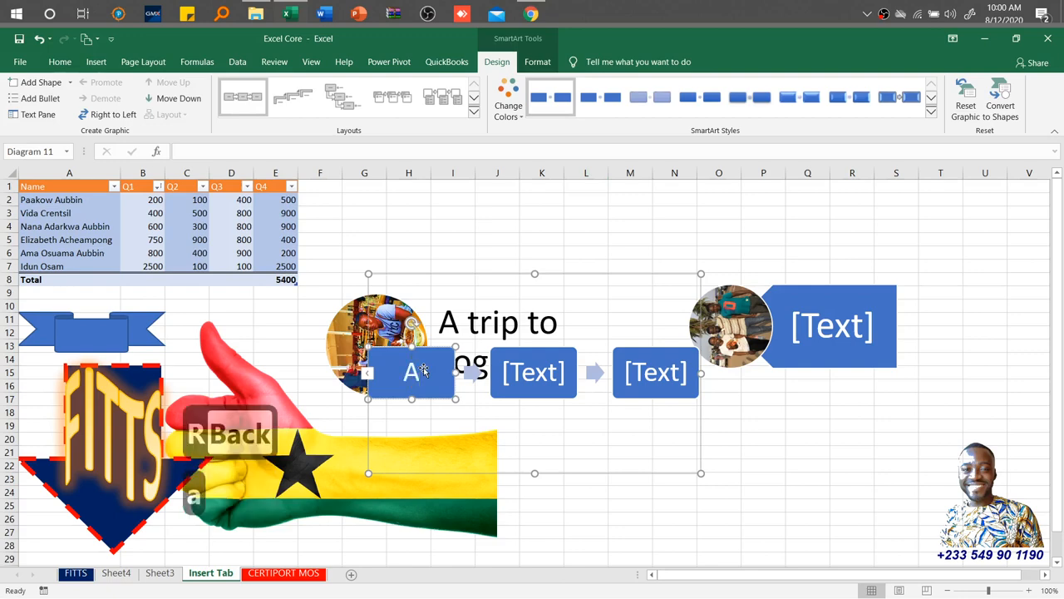
{"action": "type", "text": "ccess"}
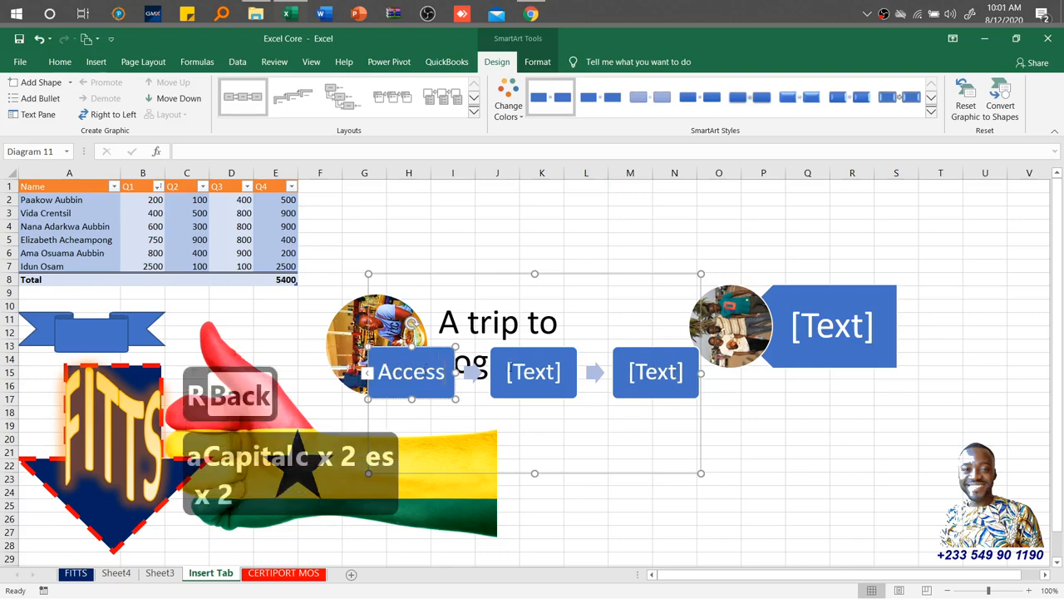
{"action": "left_click", "coordinate": [527, 375]}
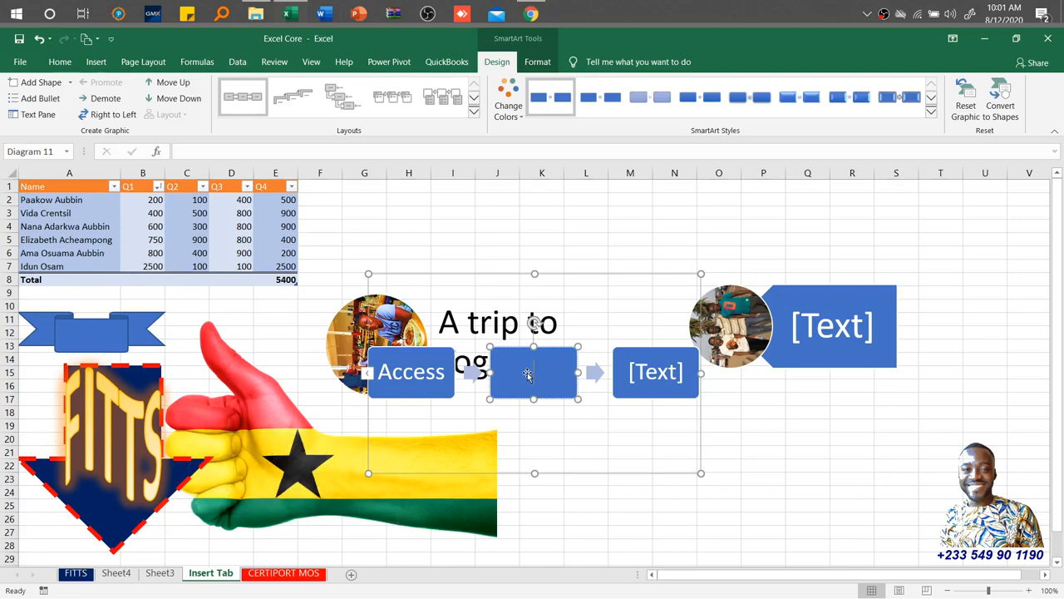
{"action": "type", "text": "Learn"}
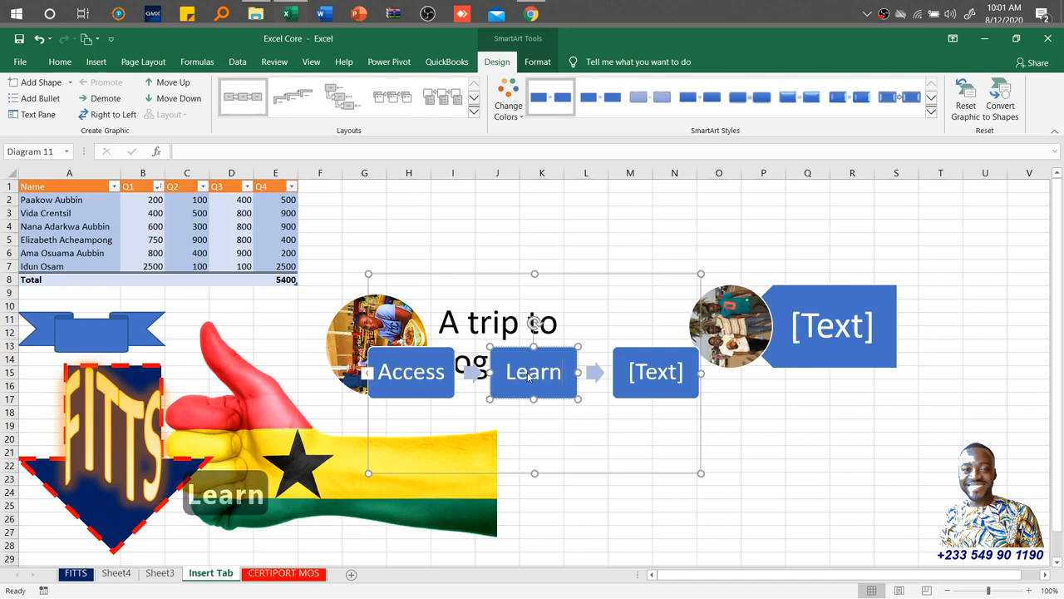
{"action": "left_click", "coordinate": [654, 376]}
{"action": "type", "text": "Pr"}
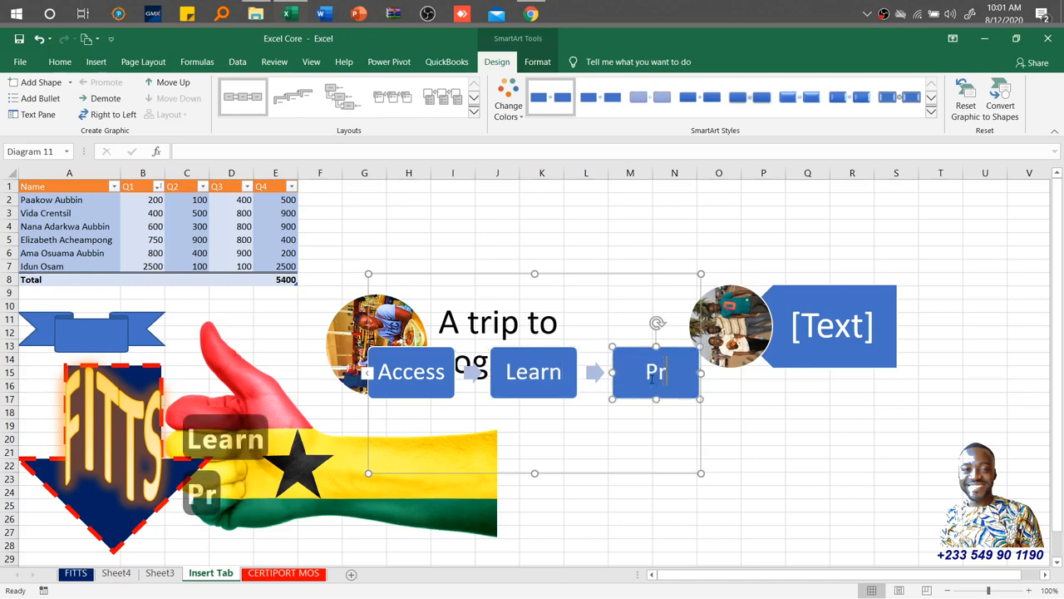
{"action": "type", "text": "actice"}
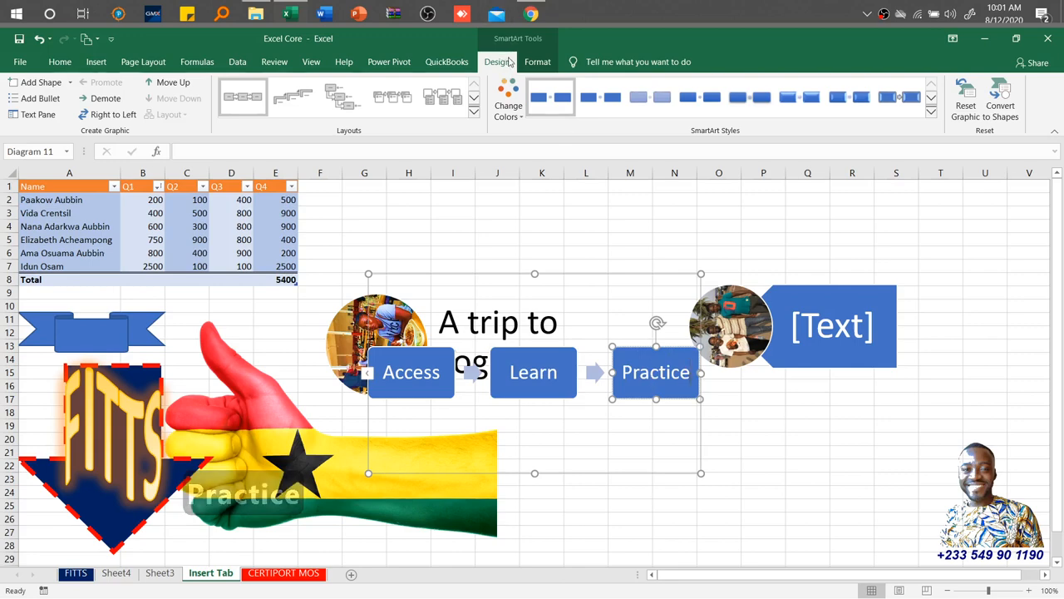
{"action": "left_click", "coordinate": [34, 118]}
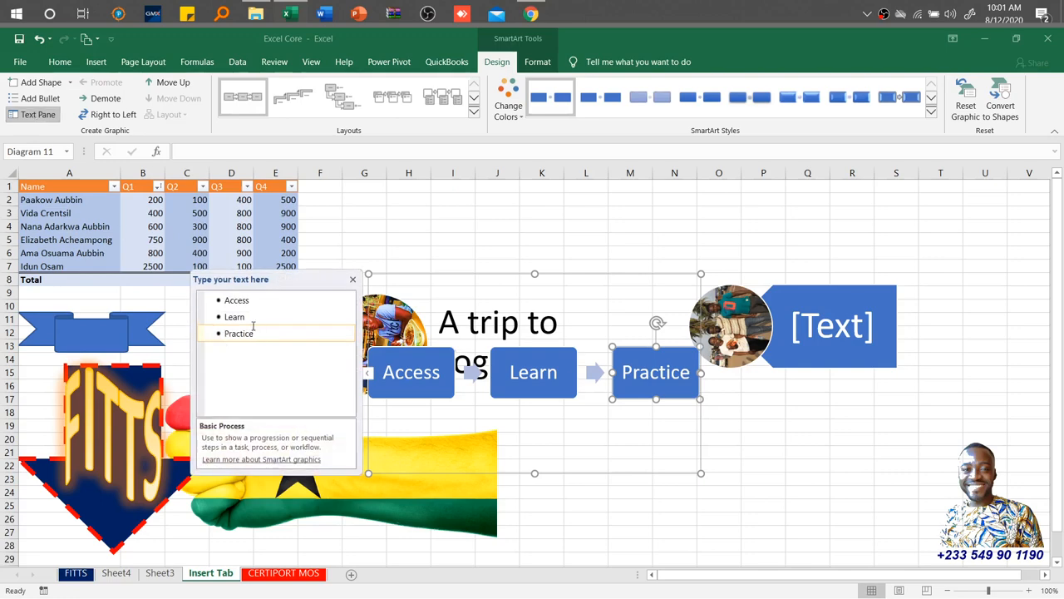
- Demote the Practice entry to a sub-bullet under Learn, and promote it back to a main entry
{"action": "key", "text": "Tab"}
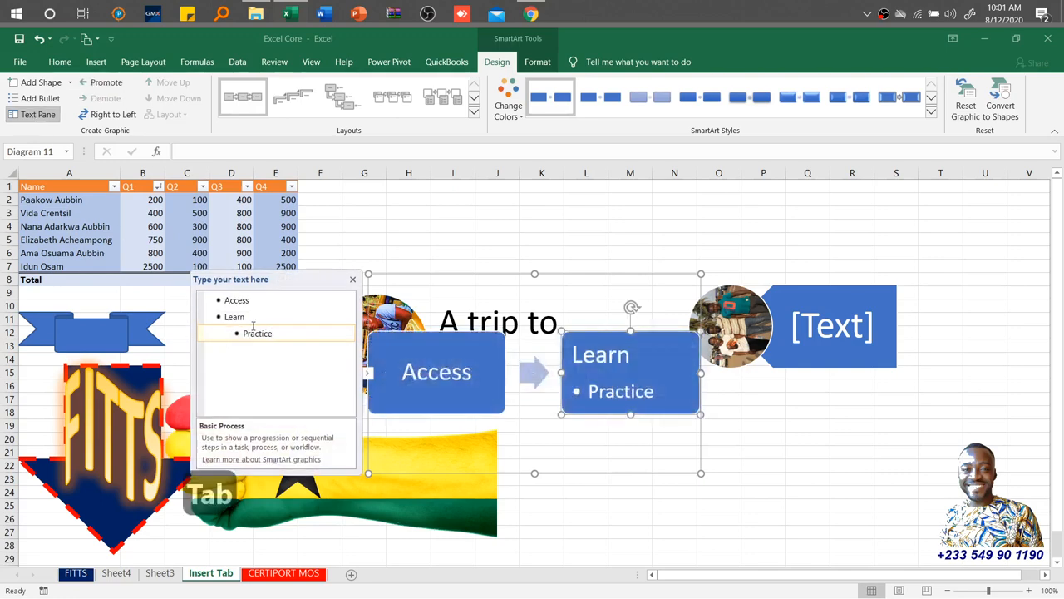
{"action": "key", "text": "Left"}
{"action": "key", "text": "Left"}
{"action": "key", "text": "Left"}
{"action": "key", "text": "Left"}
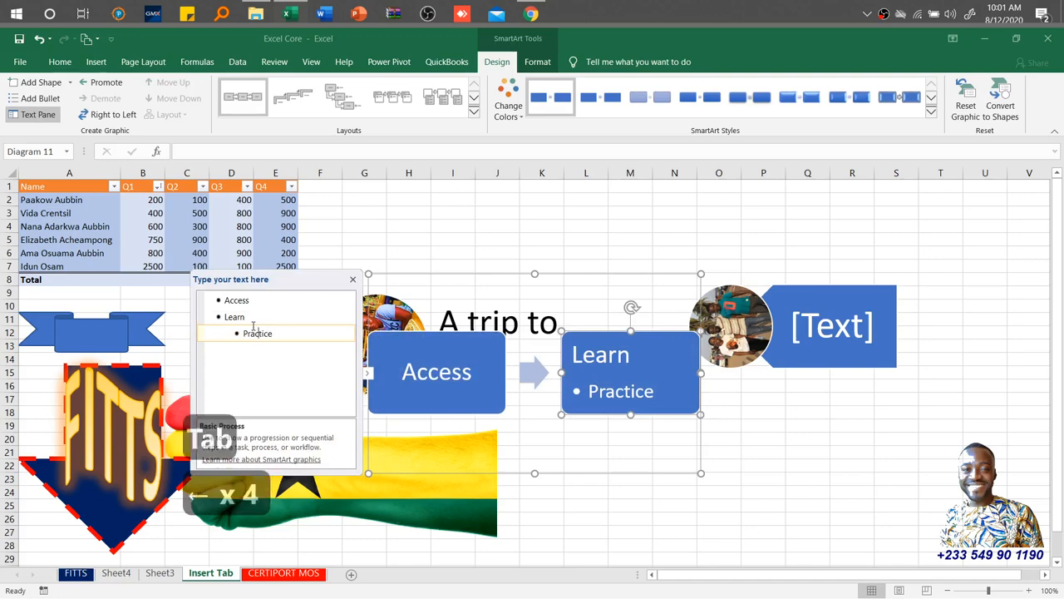
{"action": "left_click", "coordinate": [101, 84]}
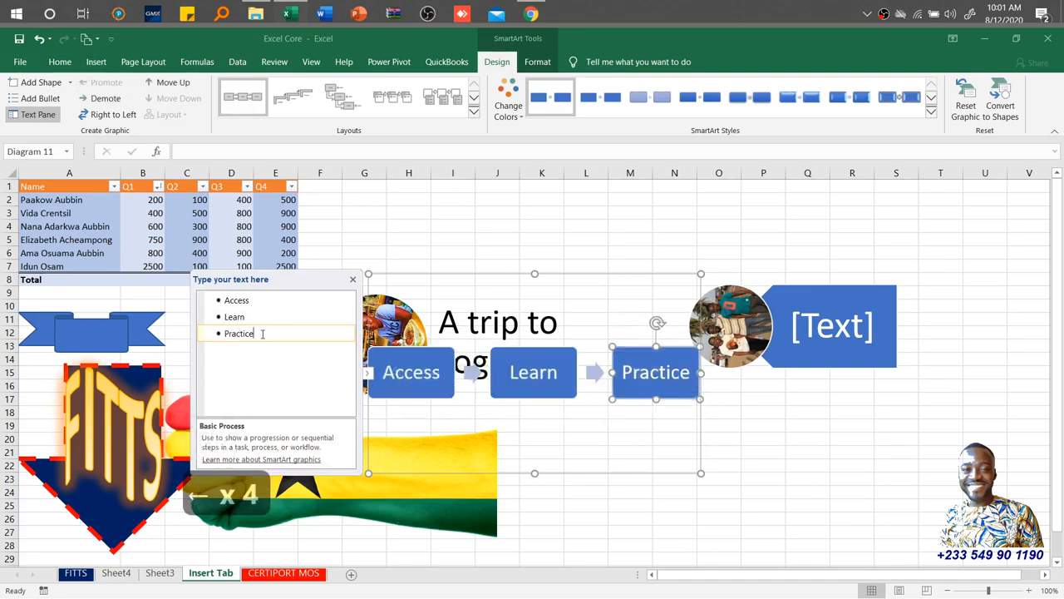
- Add a fourth process box after Practice with the text Certify
{"action": "key", "text": "Return"}
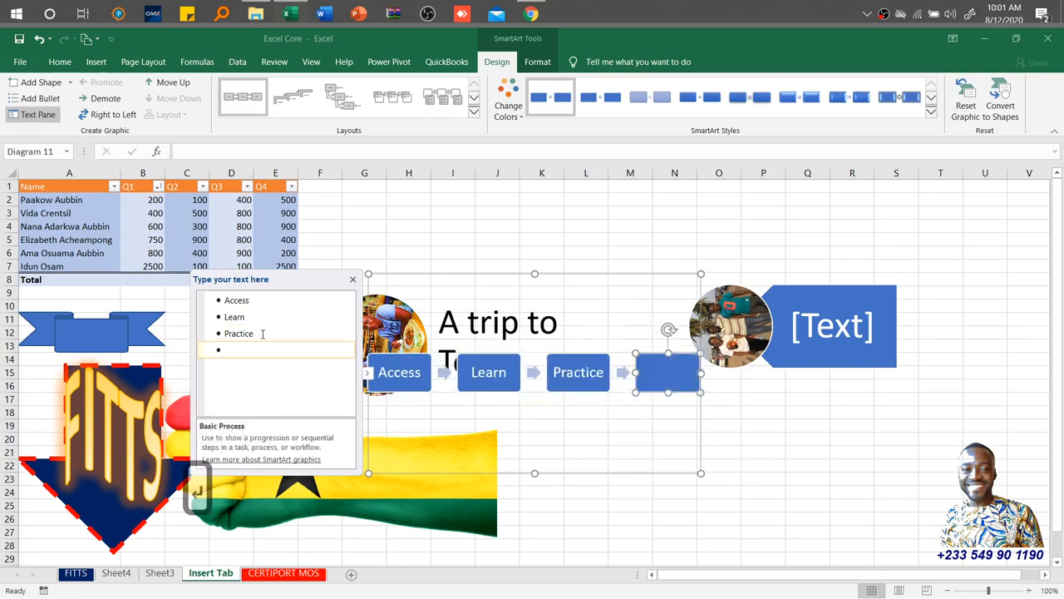
{"action": "left_click", "coordinate": [70, 83]}
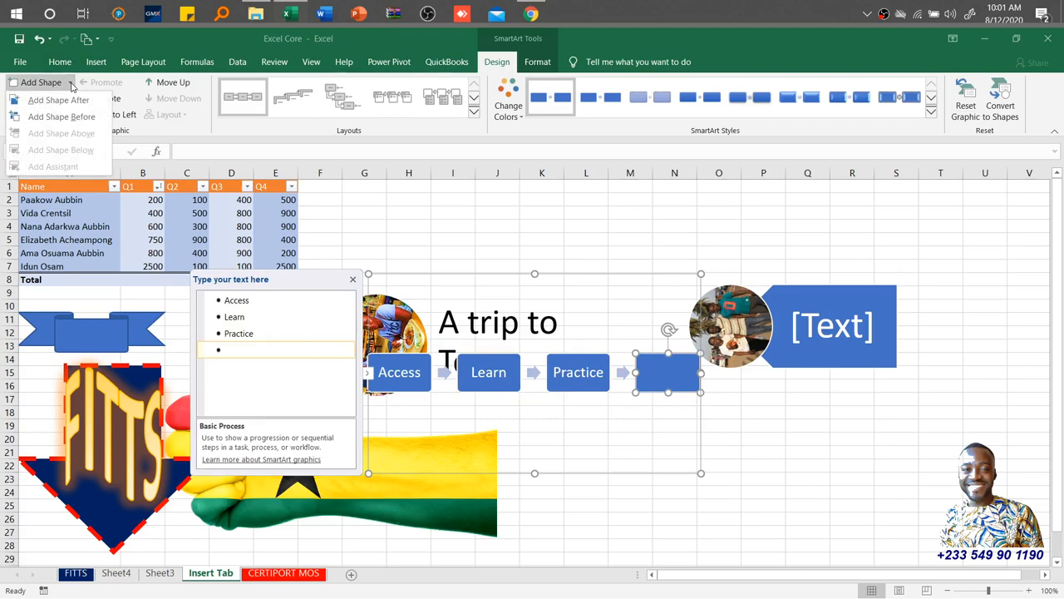
{"action": "left_click", "coordinate": [284, 352]}
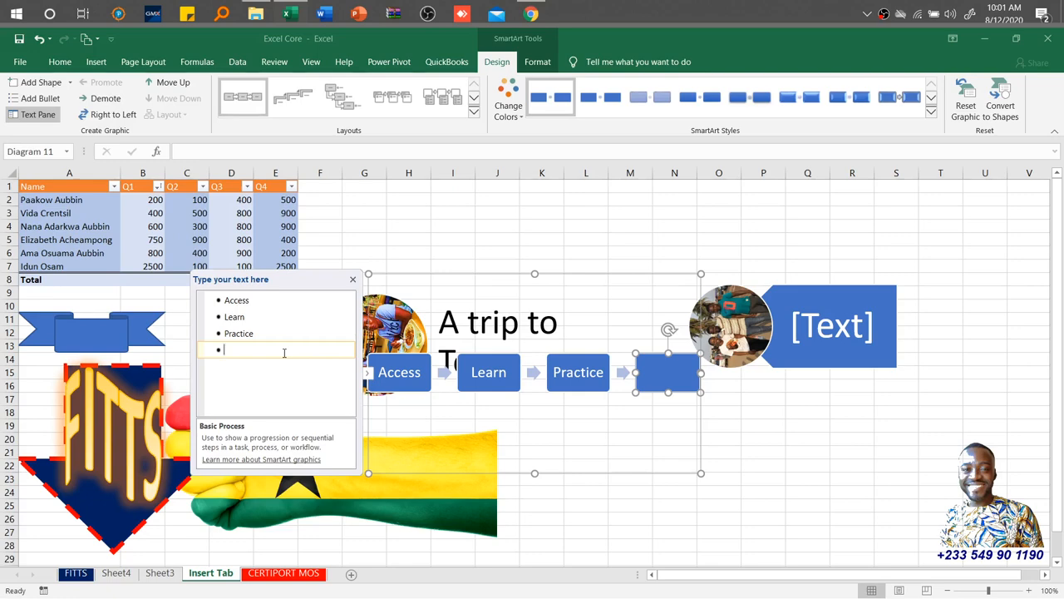
{"action": "type", "text": "Certify"}
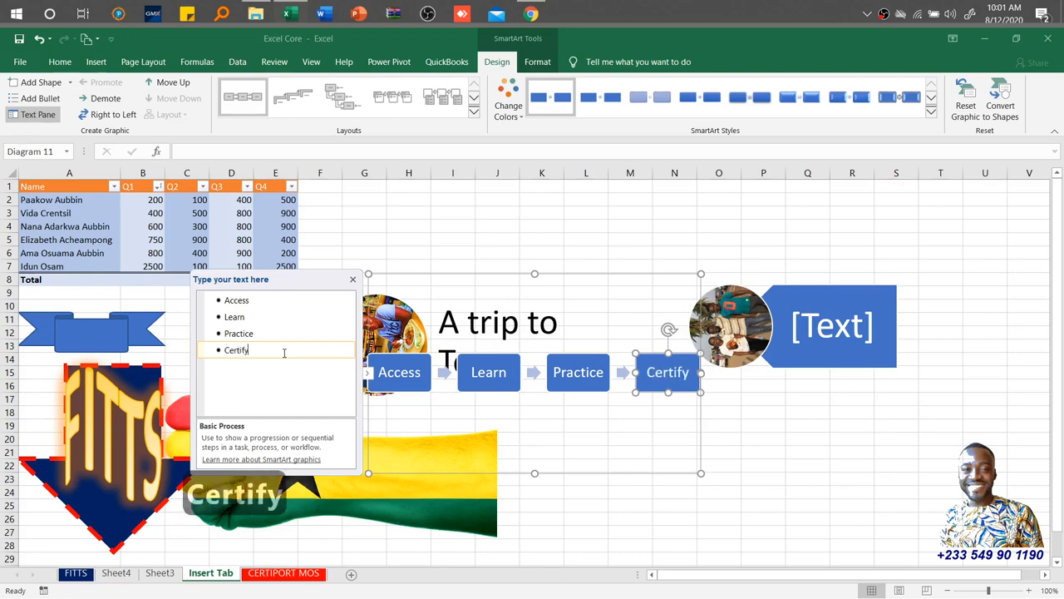
- Reverse the whole process graphic to run right to left, and switch it back to left to right
{"action": "left_click", "coordinate": [449, 276]}
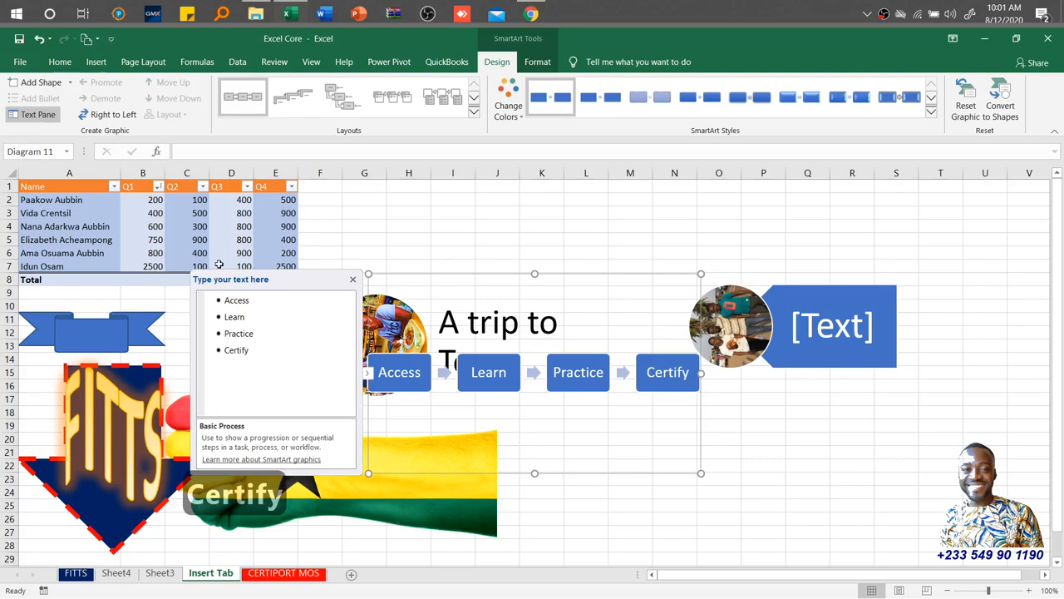
{"action": "left_click", "coordinate": [114, 117]}
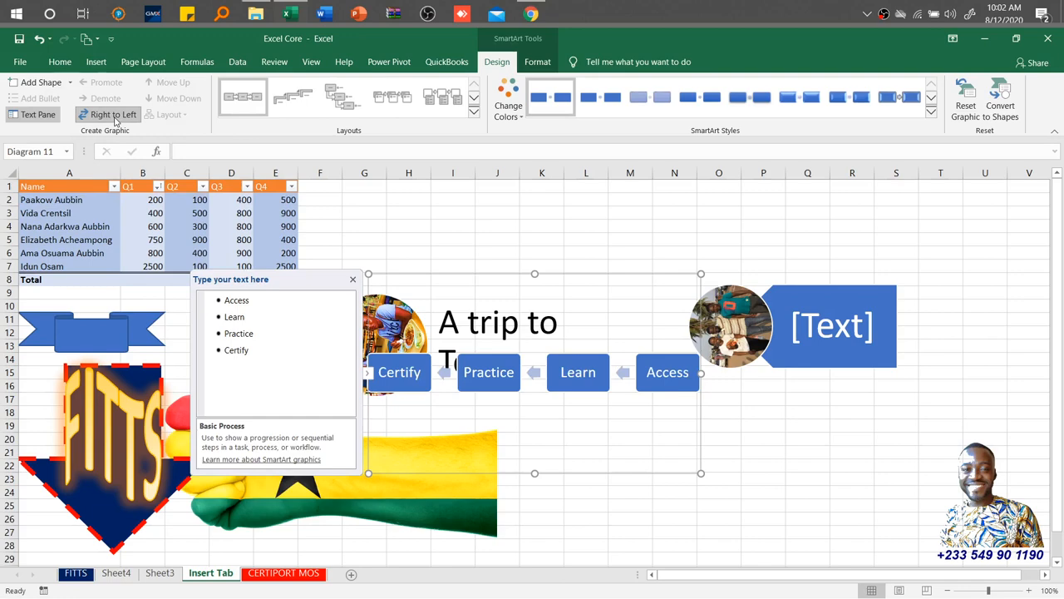
{"action": "left_click", "coordinate": [114, 117]}
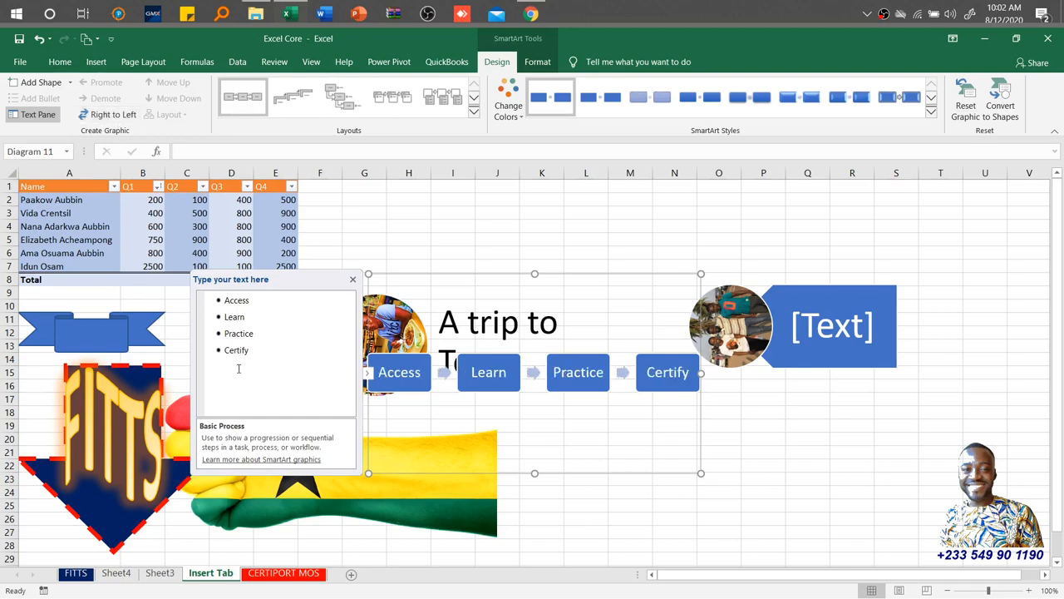
- Move the Access box two positions down the sequence, and move it back up to the first position
{"action": "left_click", "coordinate": [416, 362]}
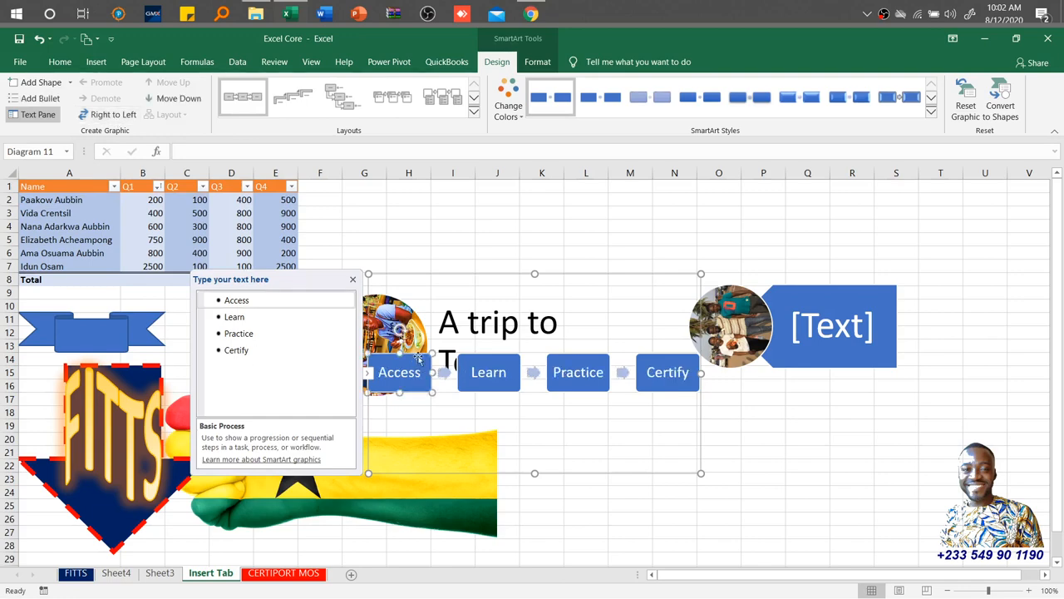
{"action": "left_click", "coordinate": [166, 99]}
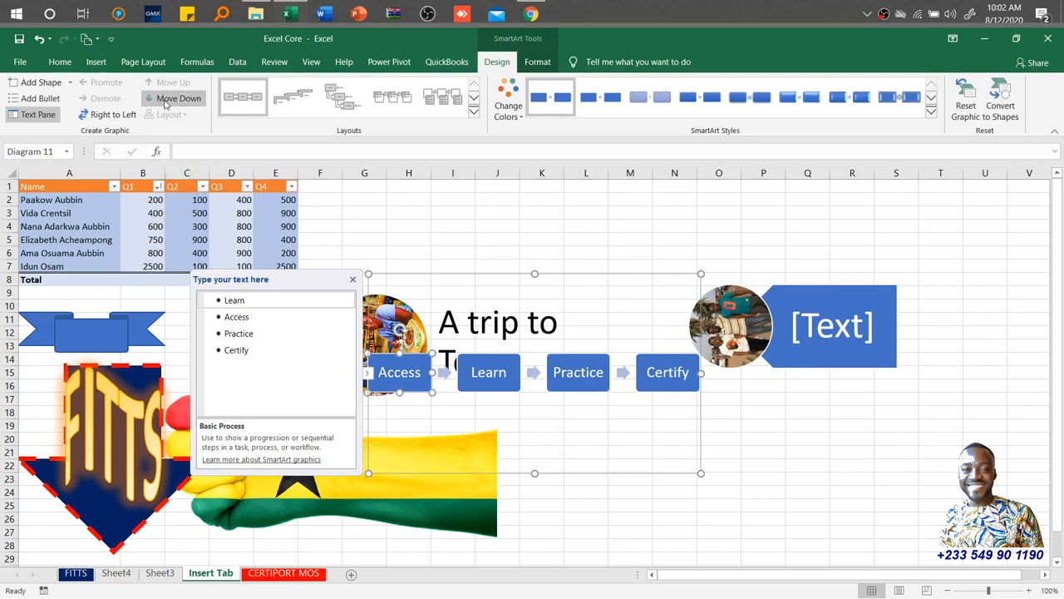
{"action": "left_click", "coordinate": [165, 99]}
{"action": "left_click", "coordinate": [175, 84]}
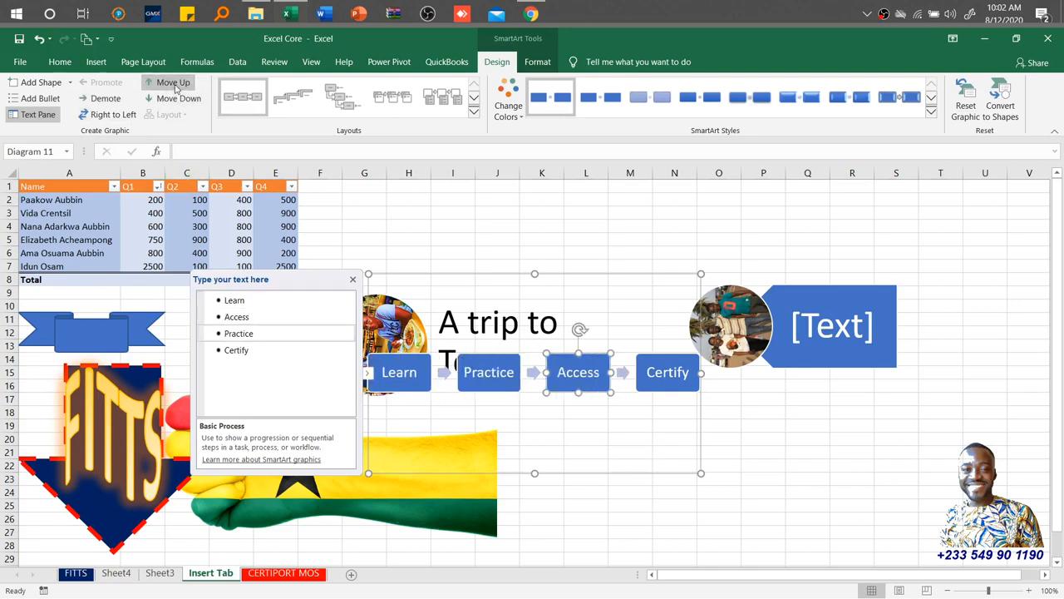
{"action": "left_click", "coordinate": [174, 84]}
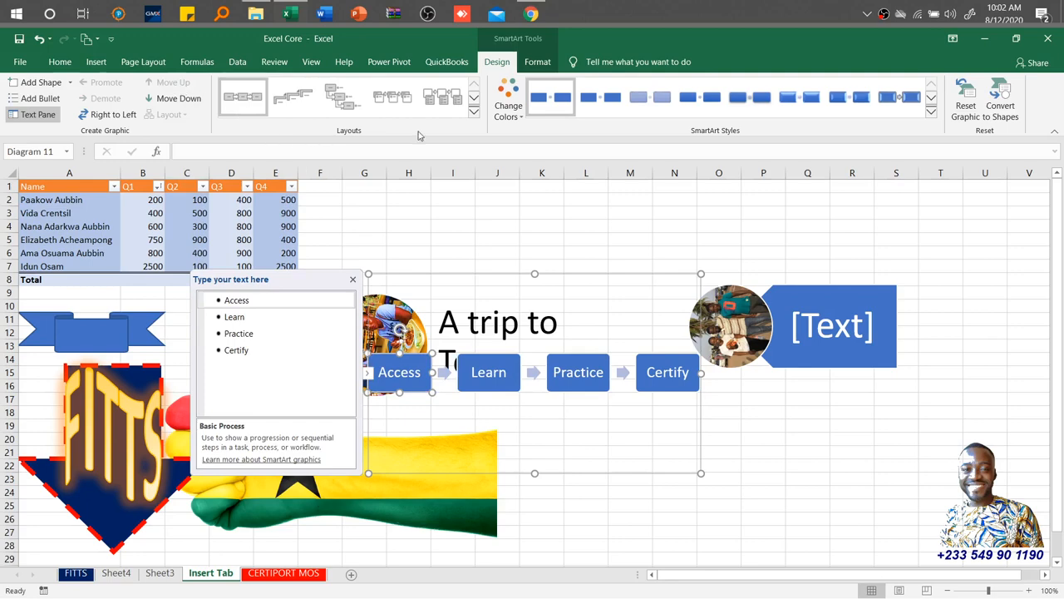
- Close the SmartArt text pane and move the process graphic so its boxes sit below the blue [Text] arrow, around columns N to U
{"action": "left_click", "coordinate": [509, 113]}
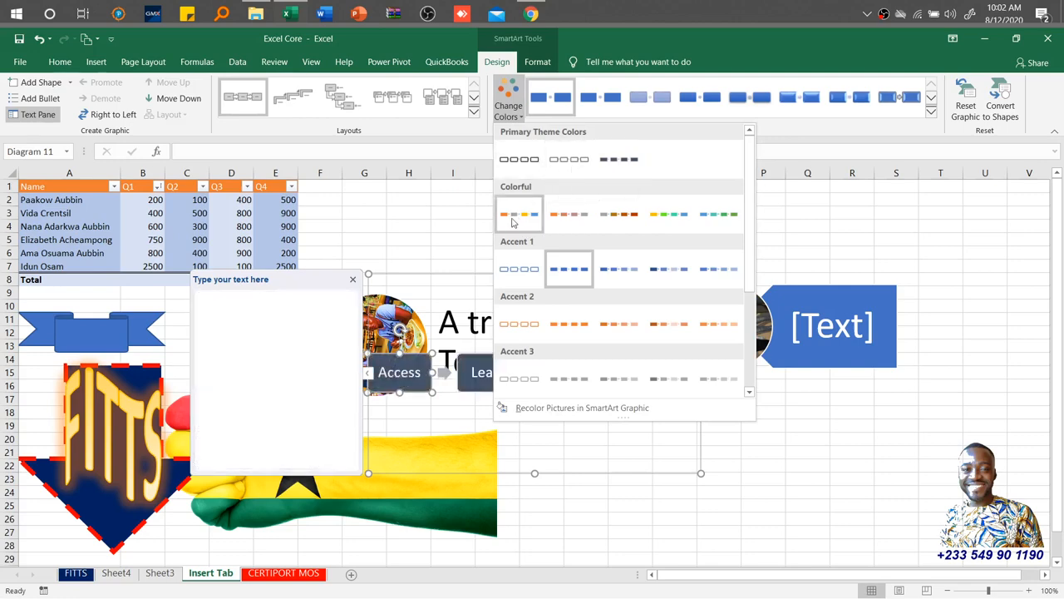
{"action": "left_click", "coordinate": [353, 280]}
{"action": "left_click_drag", "start_coordinate": [428, 267], "coordinate": [138, 172]}
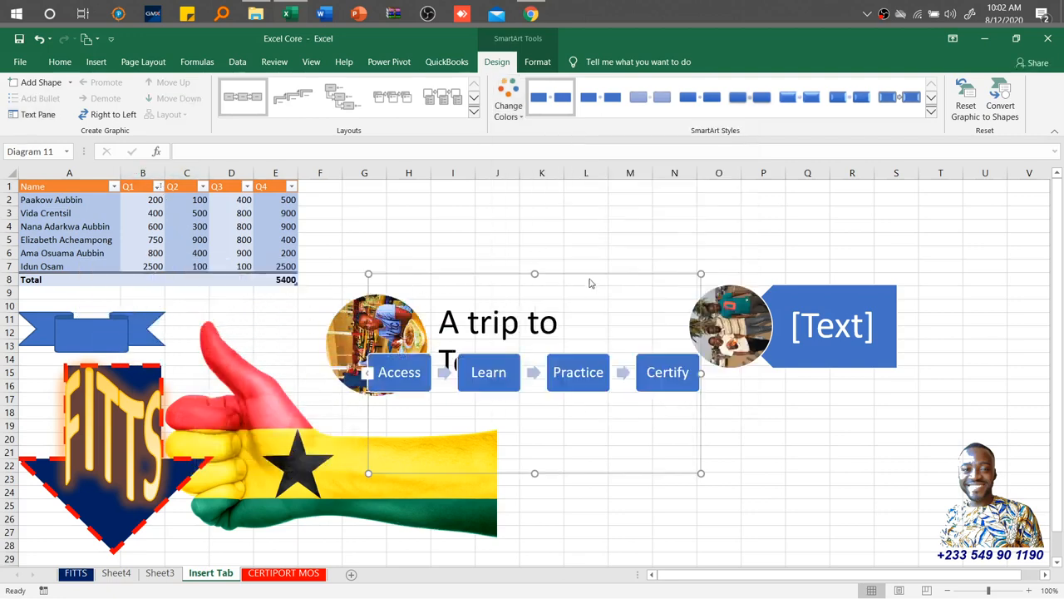
{"action": "left_click_drag", "start_coordinate": [603, 276], "coordinate": [909, 332]}
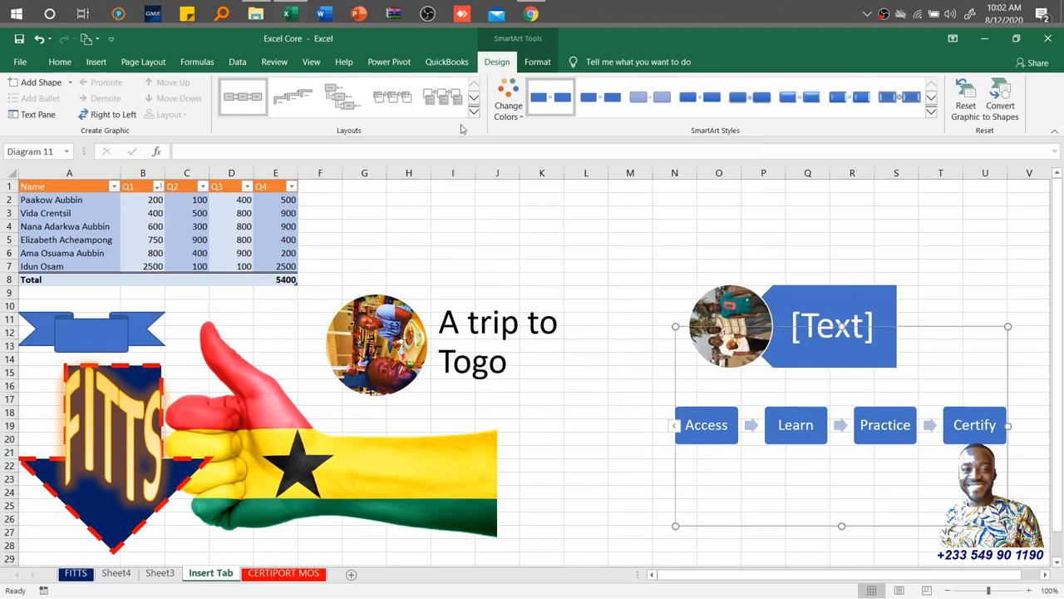
- Recolor the process graphic with the fourth Colorful variation, running from gold through green and teal to blue
{"action": "left_click", "coordinate": [510, 109]}
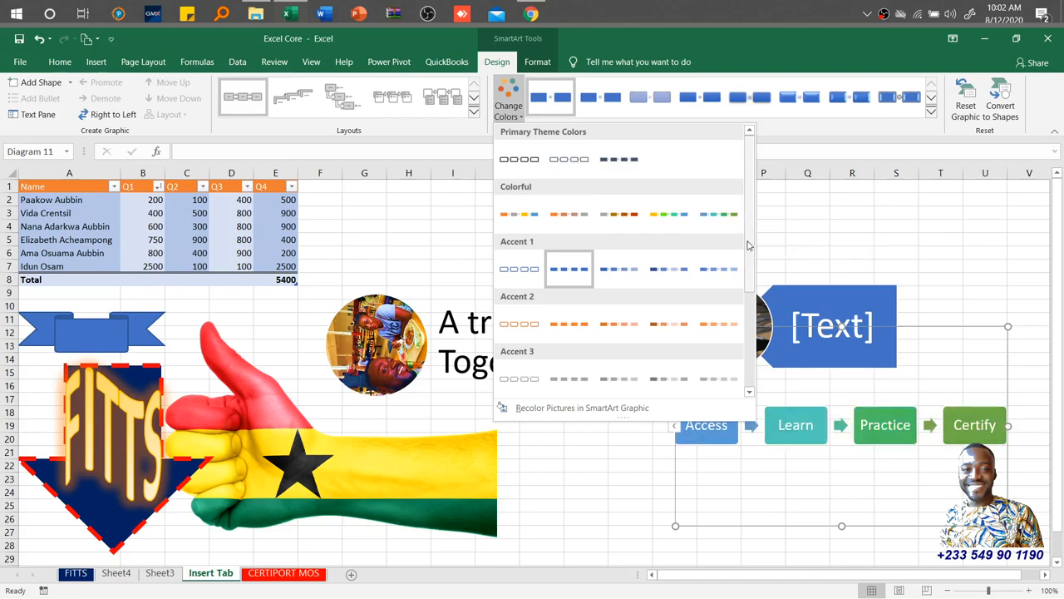
{"action": "left_click_drag", "start_coordinate": [749, 238], "coordinate": [749, 352]}
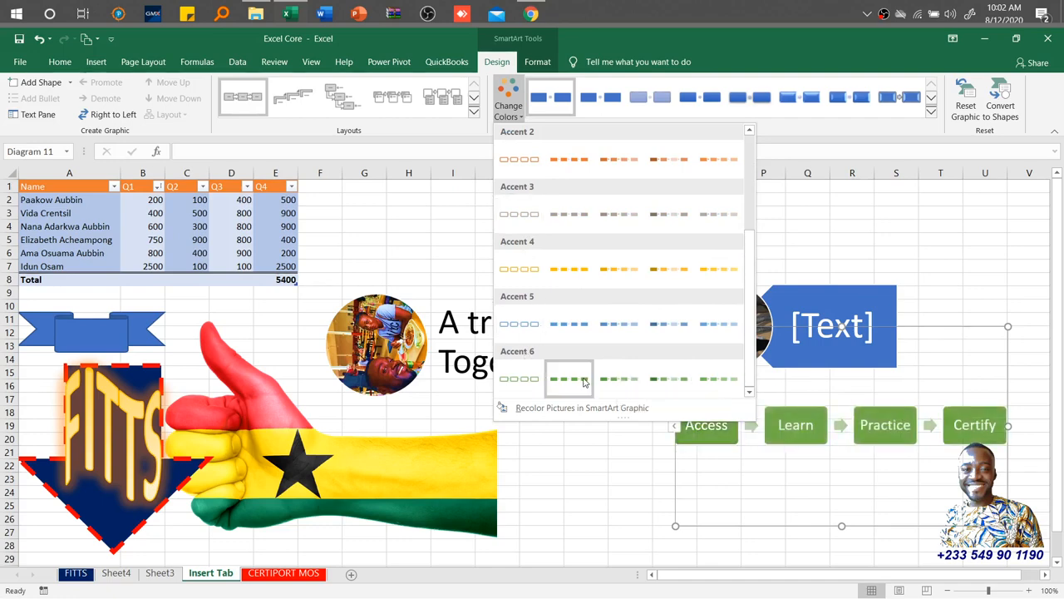
{"action": "scroll", "coordinate": [740, 206], "scroll_direction": "up", "scroll_amount": 3}
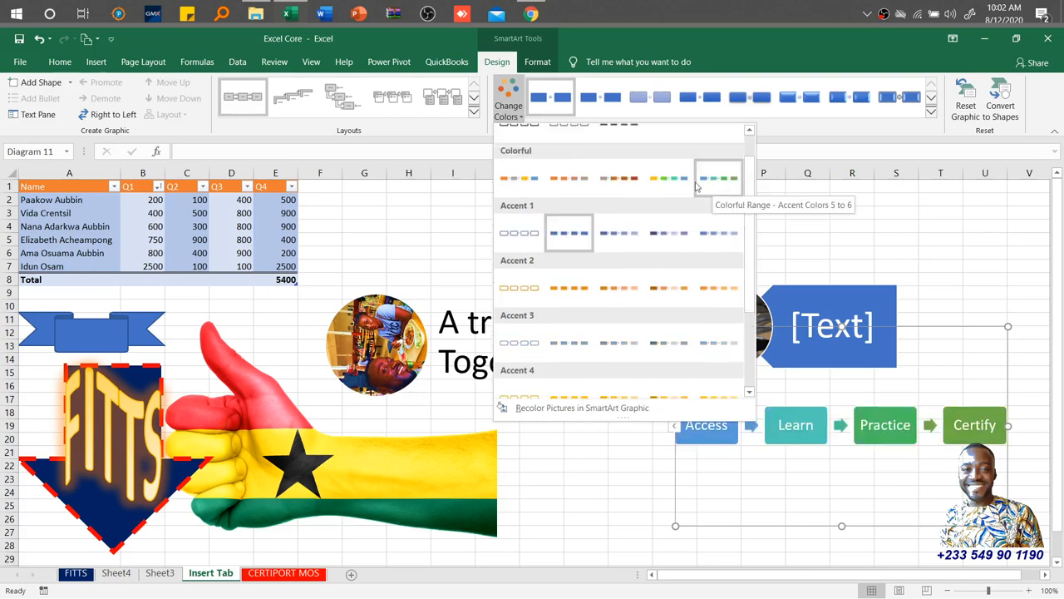
{"action": "left_click", "coordinate": [674, 184]}
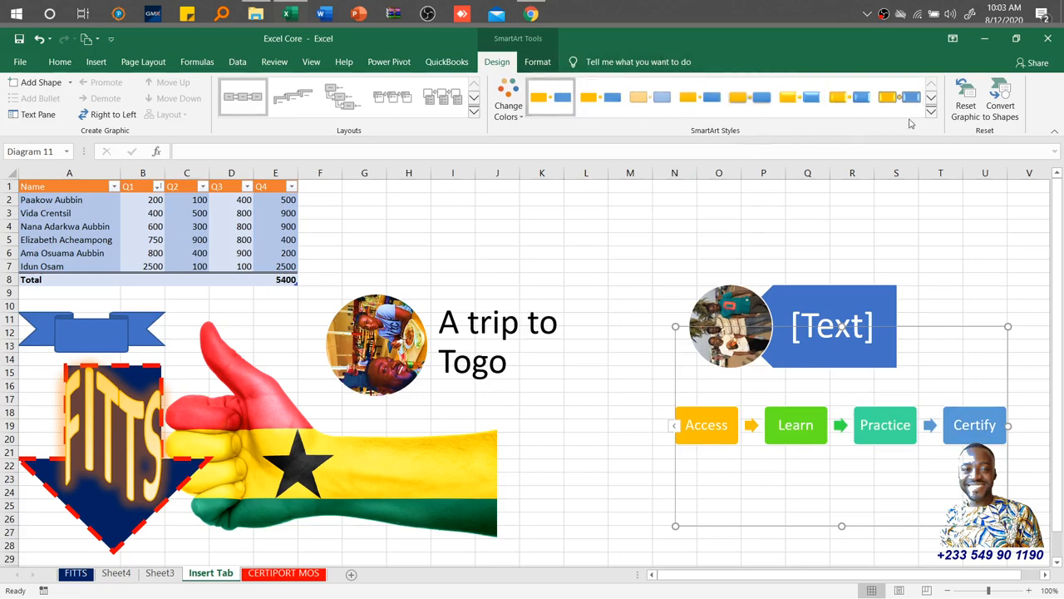
- Apply the last 3-D style, a tilted perspective, to the process graphic and change its layout to staggered descending bars
{"action": "left_click", "coordinate": [937, 114]}
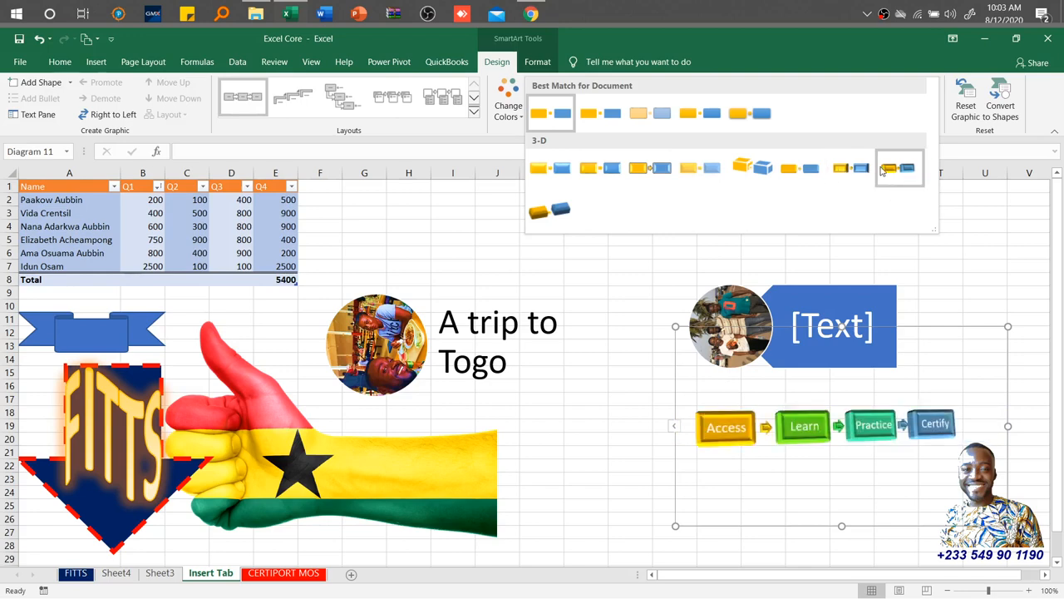
{"action": "left_click", "coordinate": [544, 211]}
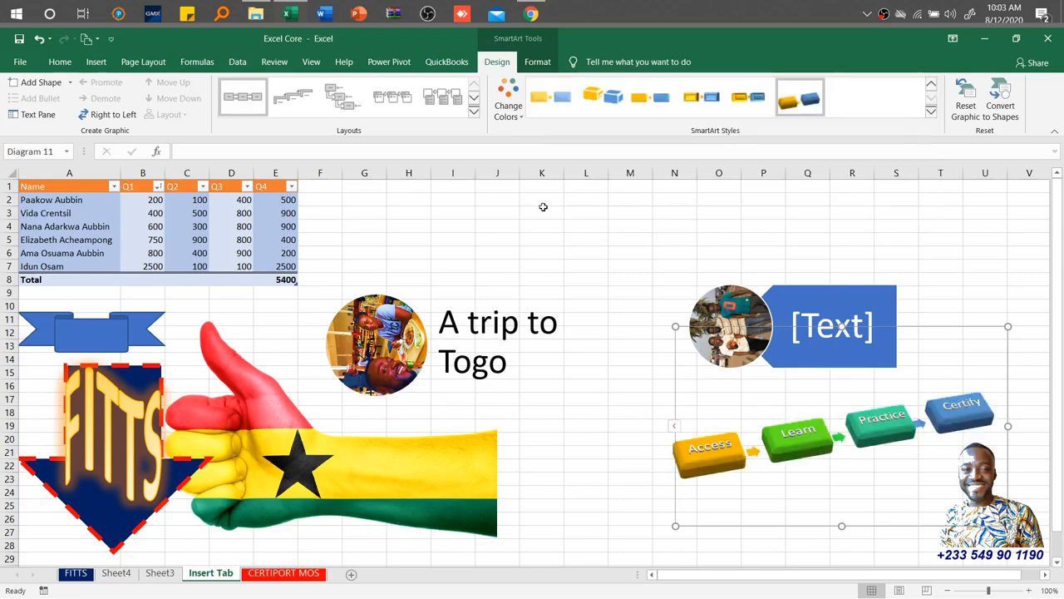
{"action": "left_click", "coordinate": [474, 112]}
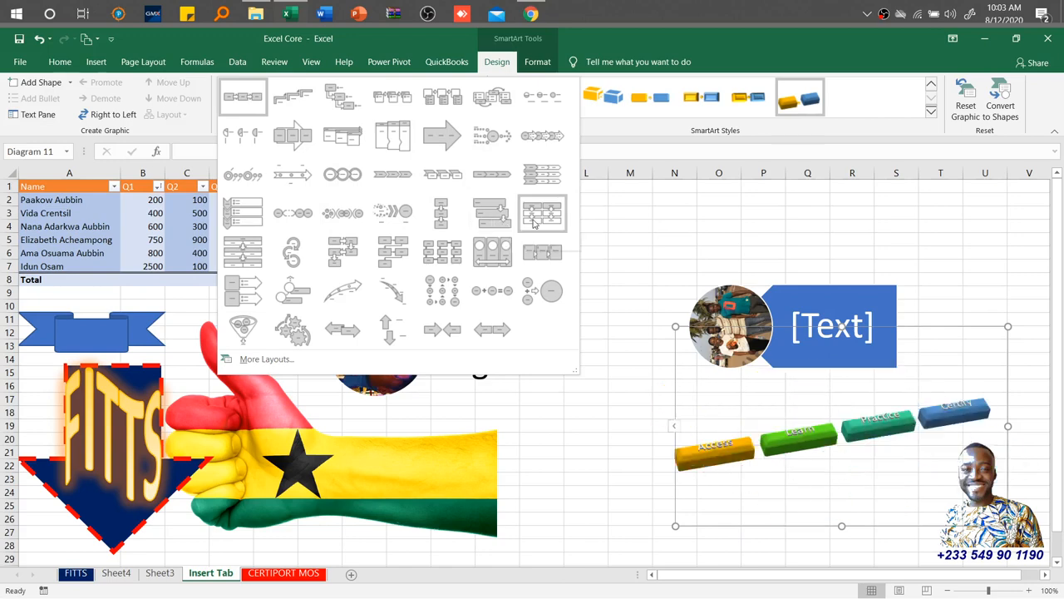
{"action": "left_click", "coordinate": [490, 230]}
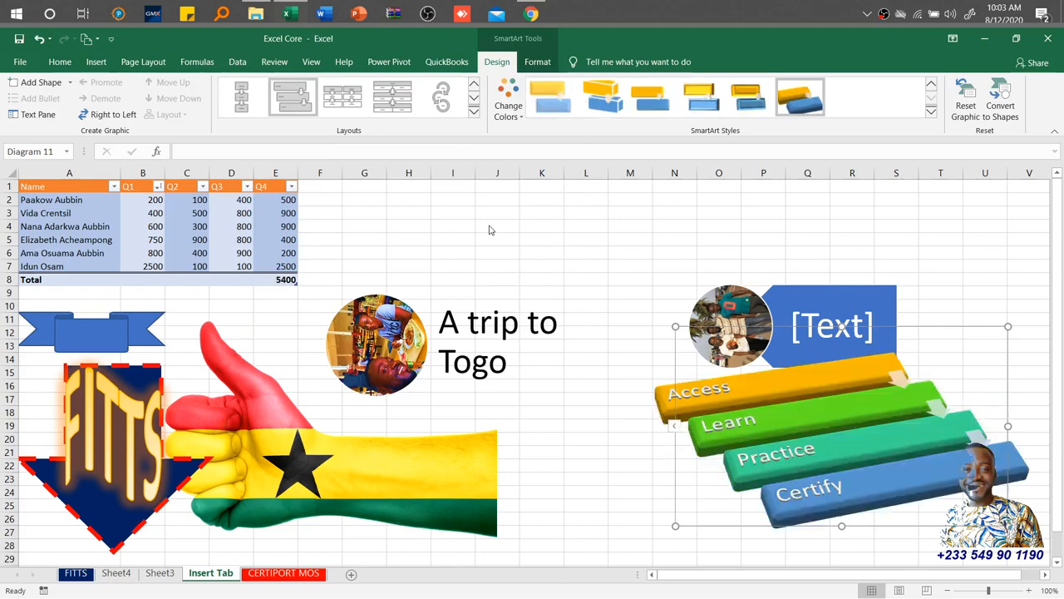
- Reset the process graphic's formatting and reapply the last 3-D style with the tilted perspective
{"action": "left_click", "coordinate": [965, 103]}
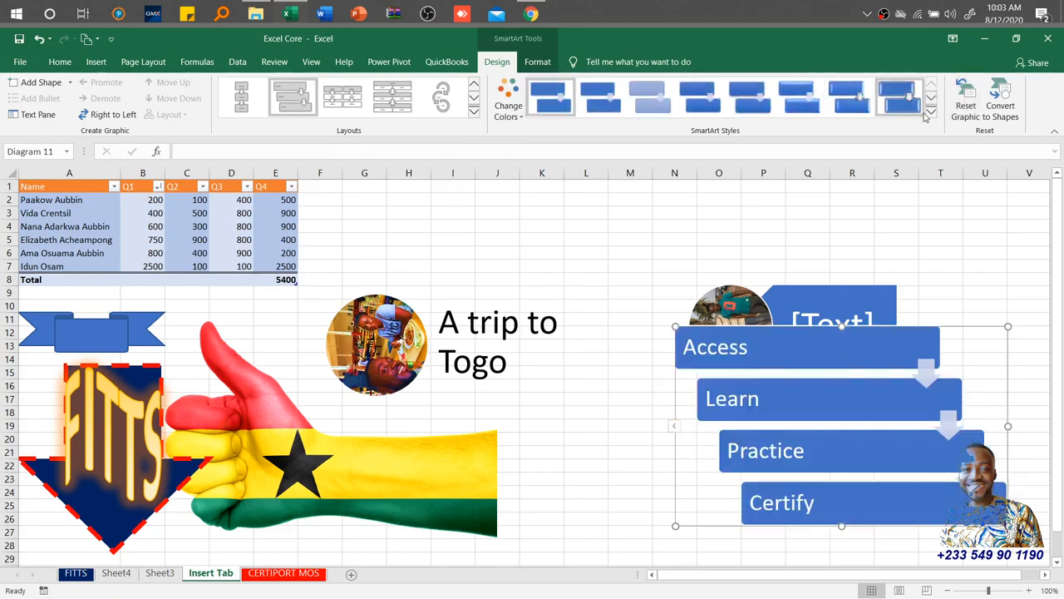
{"action": "left_click", "coordinate": [931, 111]}
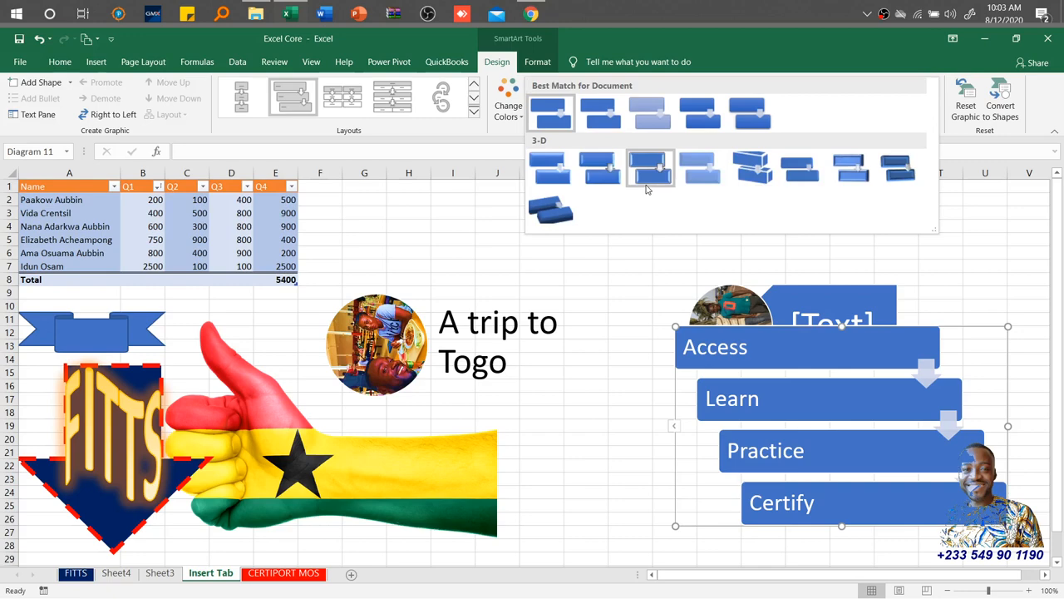
{"action": "left_click", "coordinate": [552, 207]}
- Apply the seventh 3-D style with metallic beveled bars and recolor the process graphic with the fifth Colorful variation, from blue to green
{"action": "left_click", "coordinate": [517, 112]}
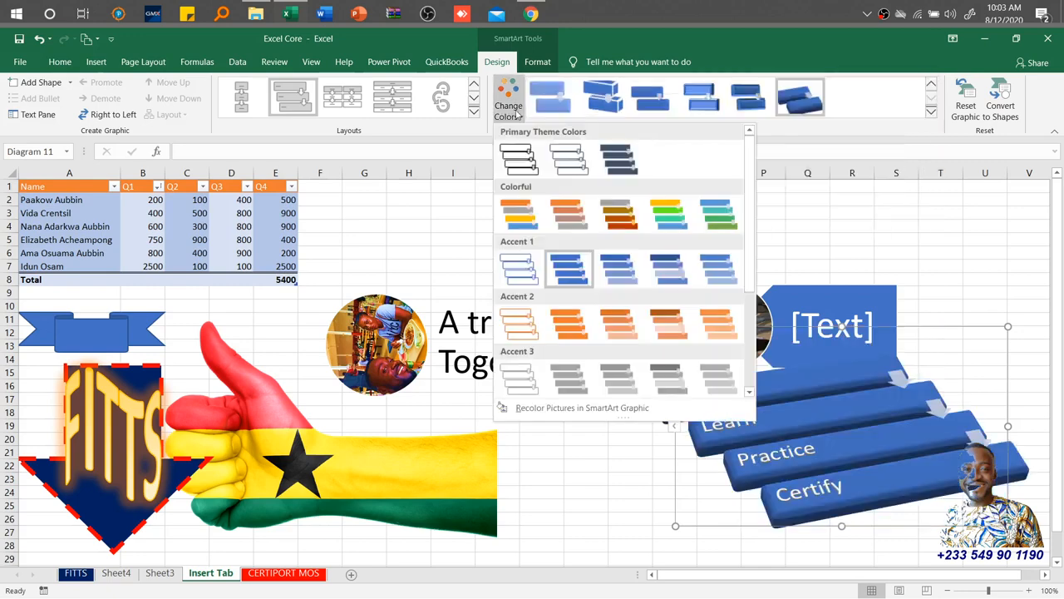
{"action": "left_click", "coordinate": [721, 104]}
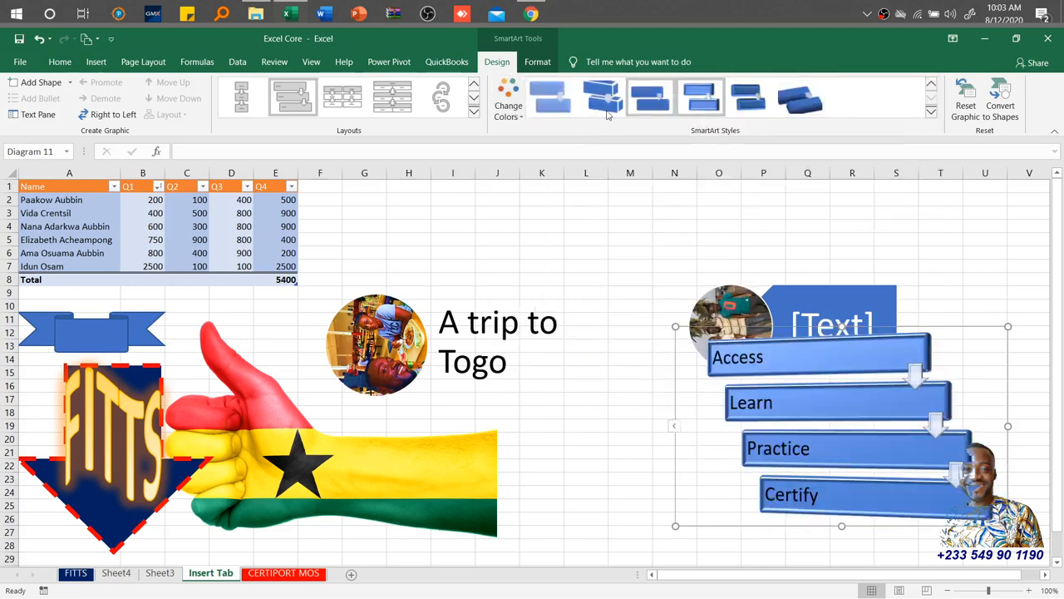
{"action": "left_click", "coordinate": [509, 104]}
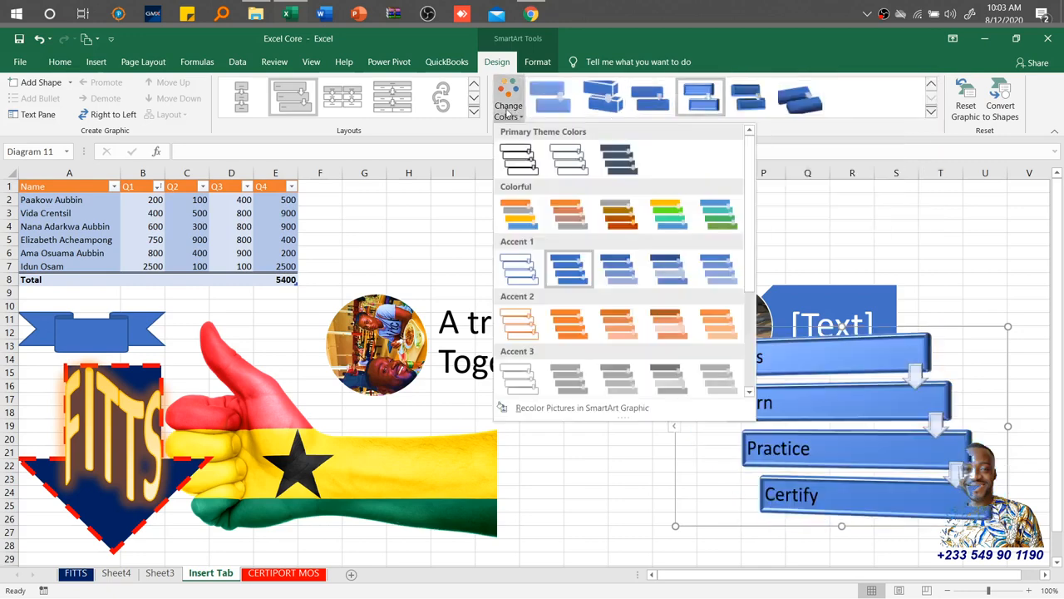
{"action": "left_click", "coordinate": [711, 219]}
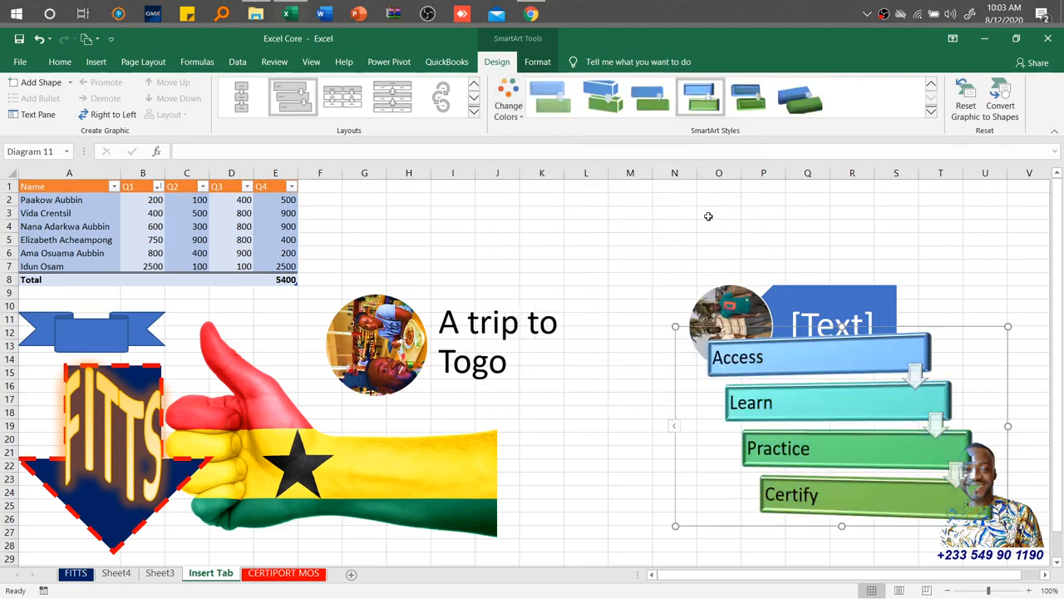
- Convert the staggered process graphic to ordinary shapes, and undo the conversion
{"action": "left_click", "coordinate": [1002, 106]}
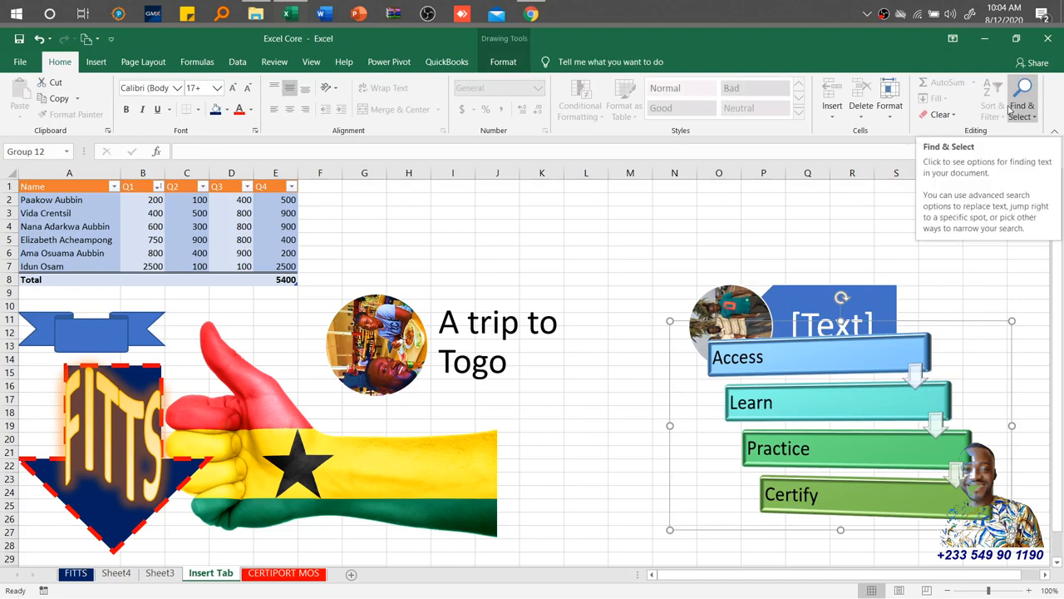
{"action": "left_click", "coordinate": [504, 63]}
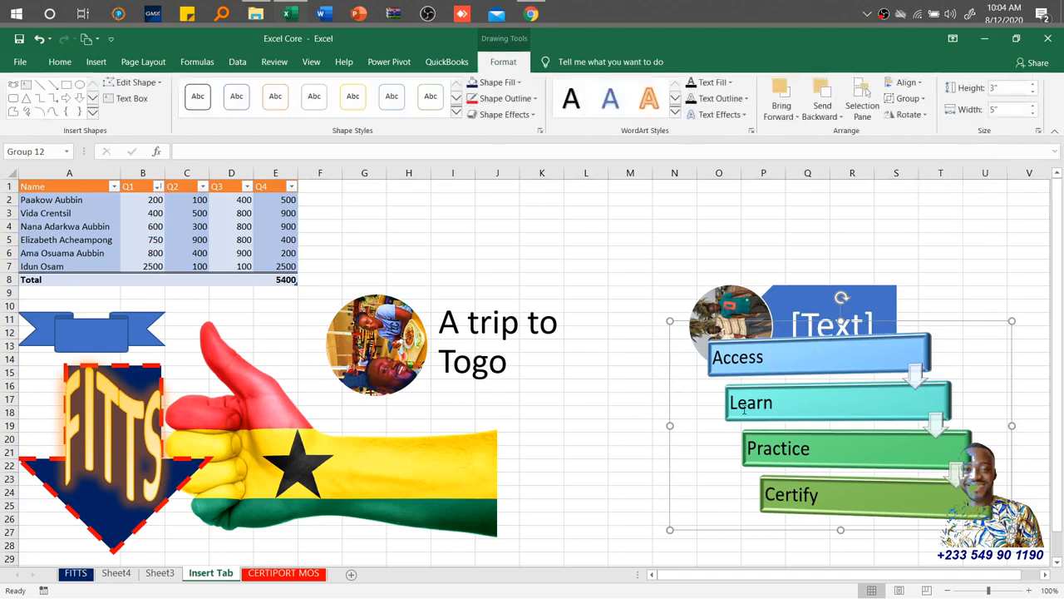
{"action": "key", "text": "ctrl+z"}
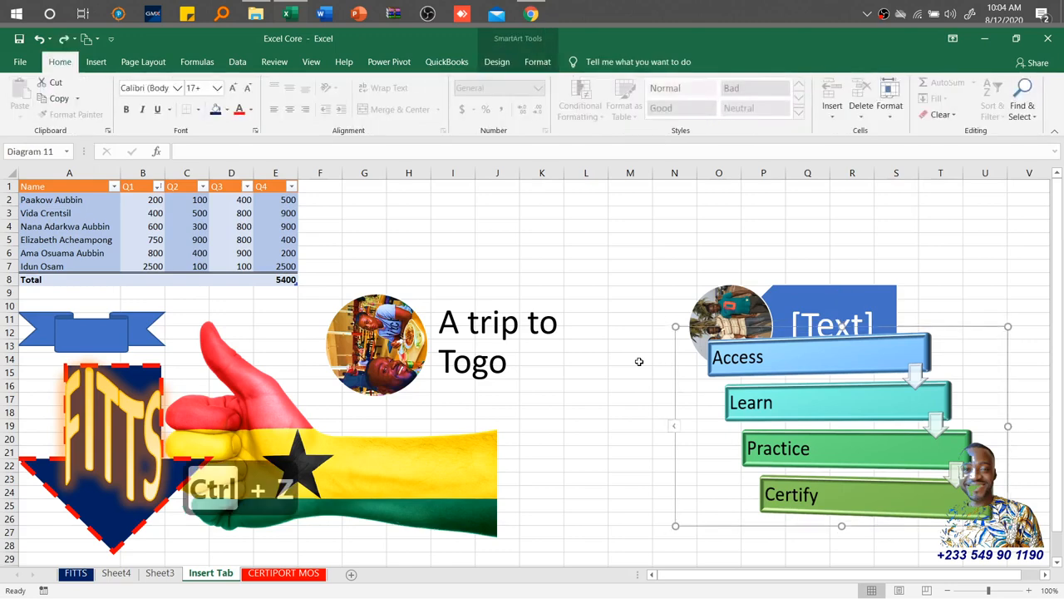
{"action": "left_click", "coordinate": [498, 63]}
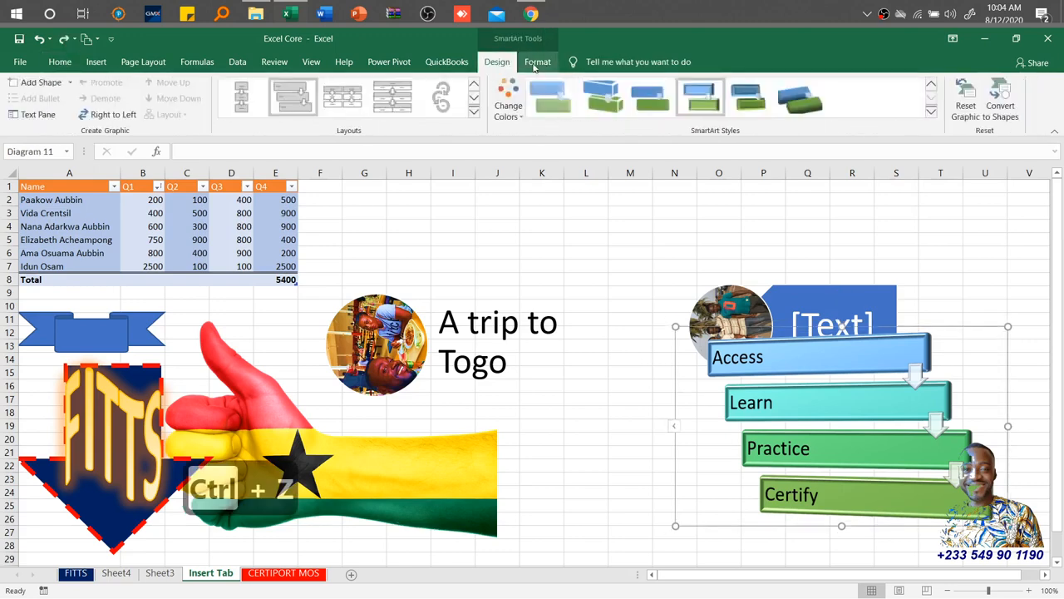
{"action": "left_click", "coordinate": [537, 64]}
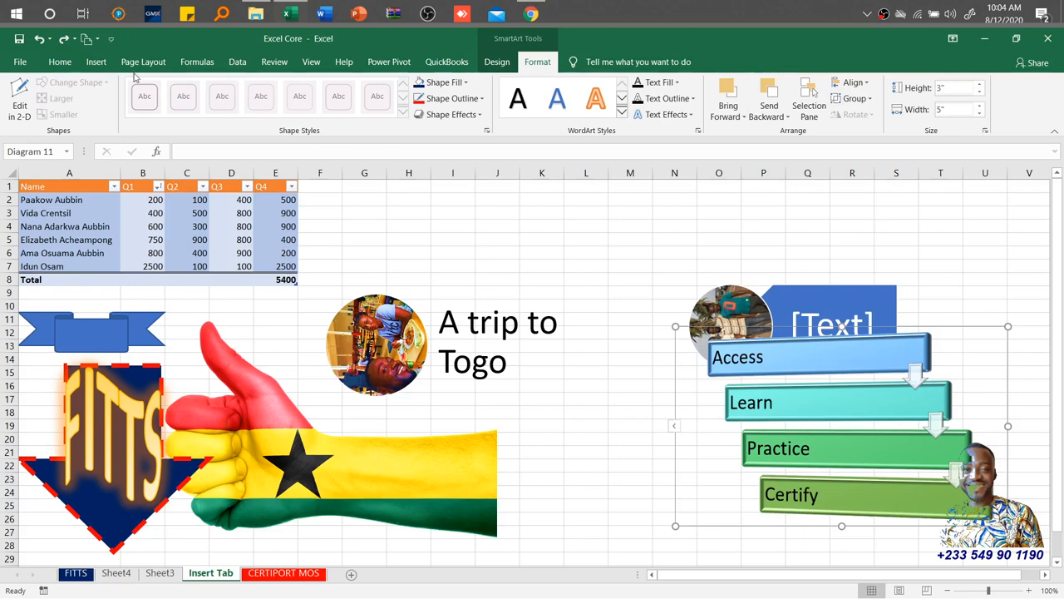
- Select cell J3, bring the Tutorial Videos - Session 1 page to the front in Chrome, and return to the Excel workbook
{"action": "left_click", "coordinate": [96, 62]}
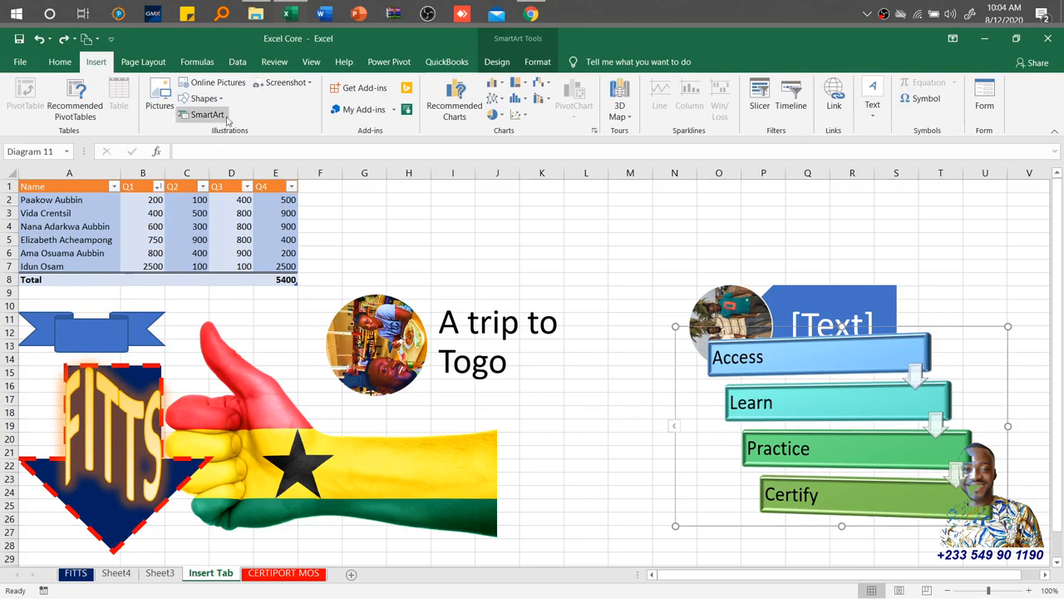
{"action": "left_click", "coordinate": [503, 210]}
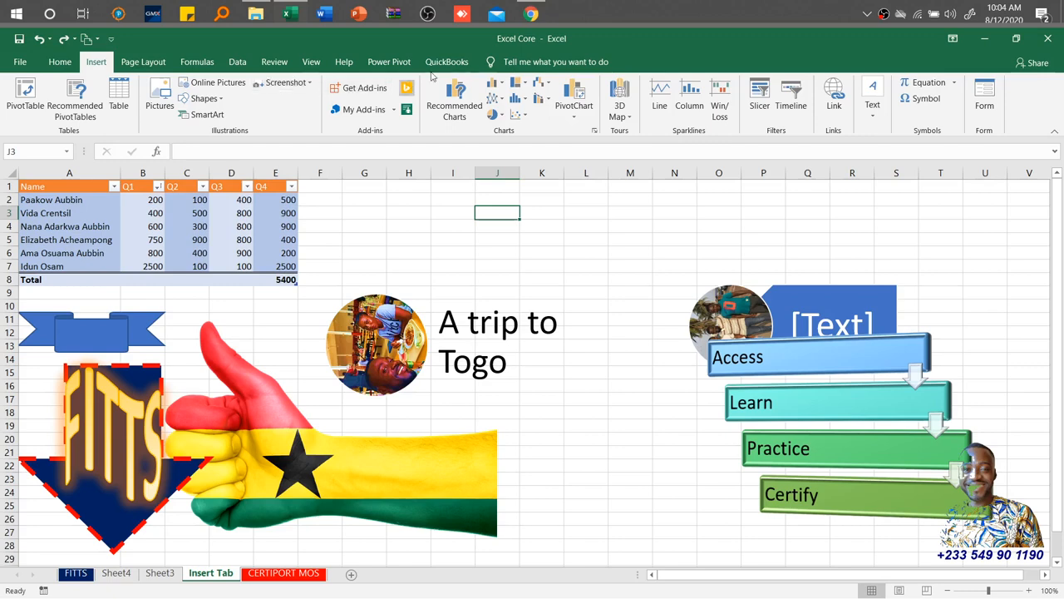
{"action": "left_click", "coordinate": [532, 15]}
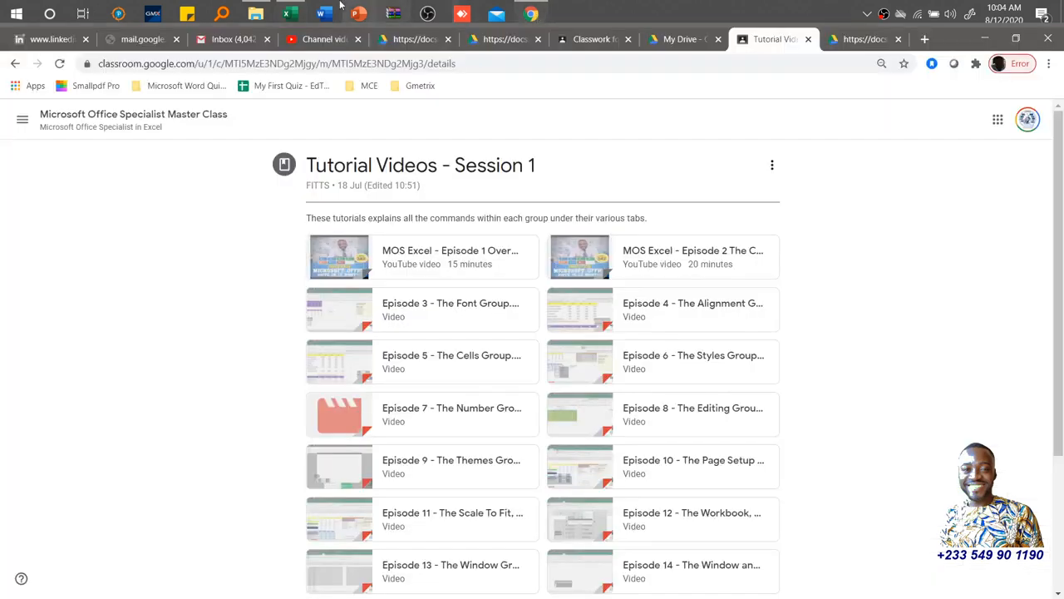
{"action": "mouse_move", "coordinate": [295, 5]}
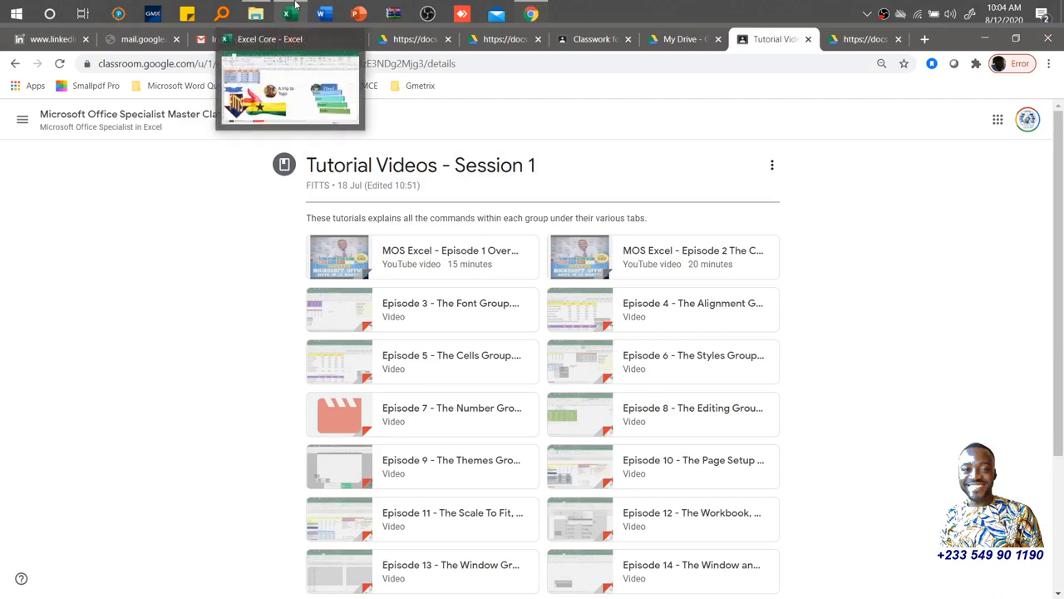
{"action": "left_click", "coordinate": [291, 67]}
- Insert a screen clipping of the page's title and first six videos, about 8.1 by 3.57 inches, and move it across columns E to Q
{"action": "left_click", "coordinate": [300, 89]}
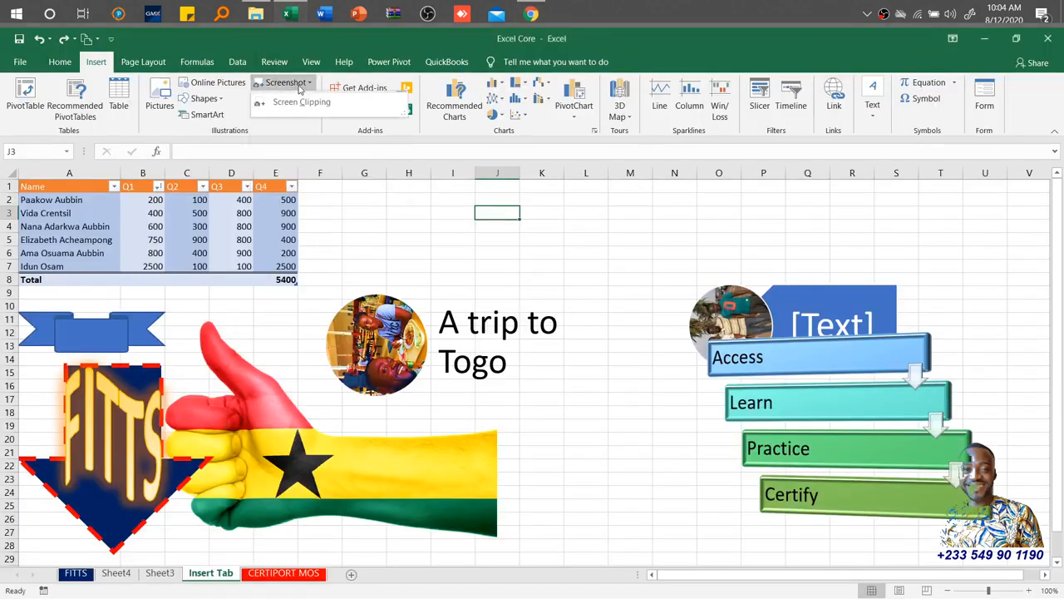
{"action": "left_click", "coordinate": [299, 87]}
{"action": "left_click", "coordinate": [300, 86]}
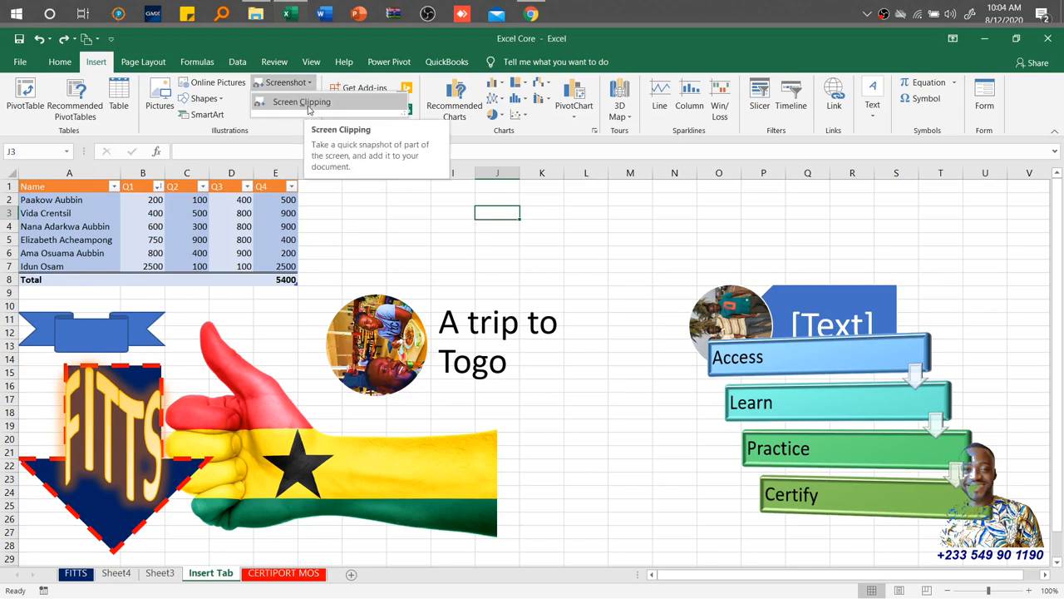
{"action": "left_click", "coordinate": [302, 103]}
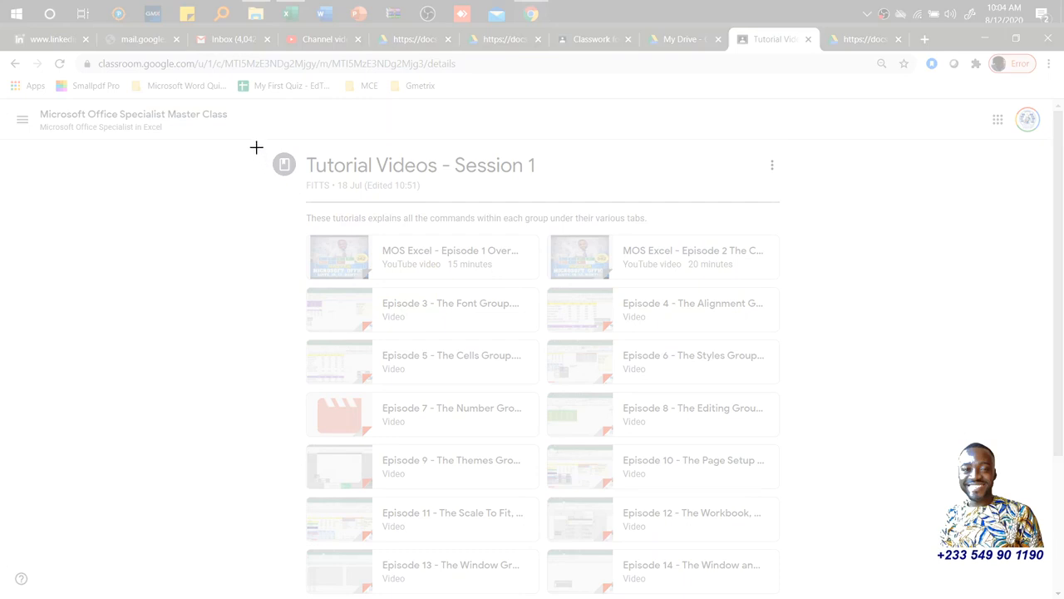
{"action": "left_click_drag", "start_coordinate": [256, 147], "coordinate": [795, 385]}
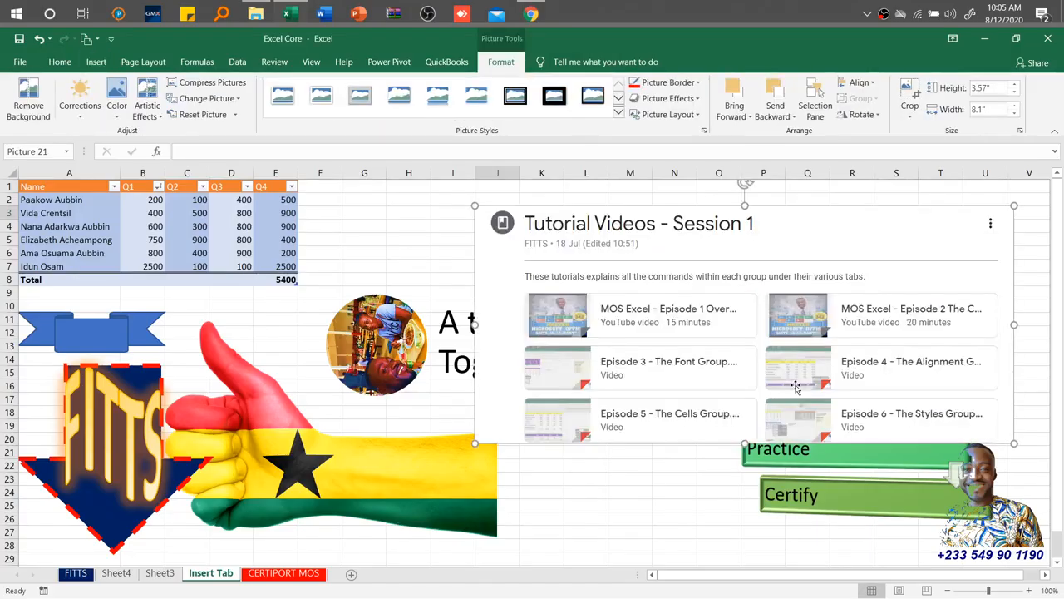
{"action": "left_click_drag", "start_coordinate": [745, 296], "coordinate": [547, 288]}
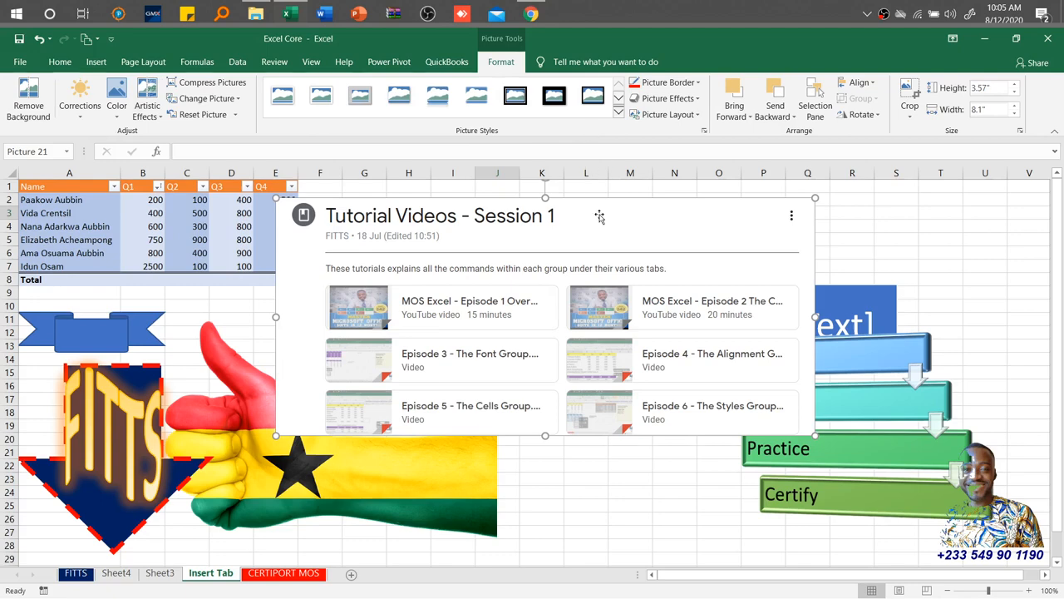
{"action": "left_click", "coordinate": [96, 61]}
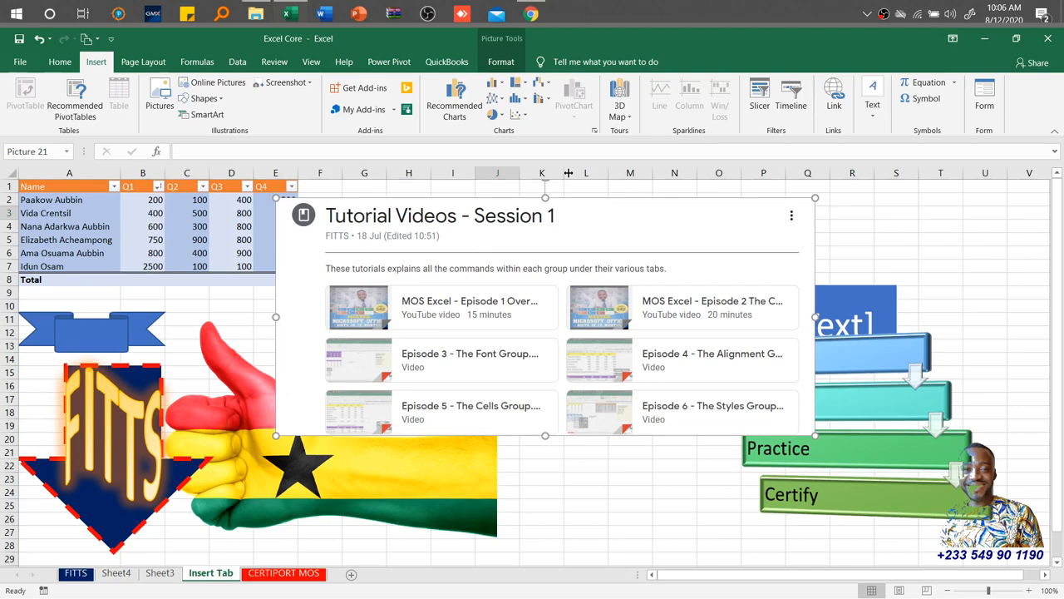
{"action": "left_click", "coordinate": [882, 7]}
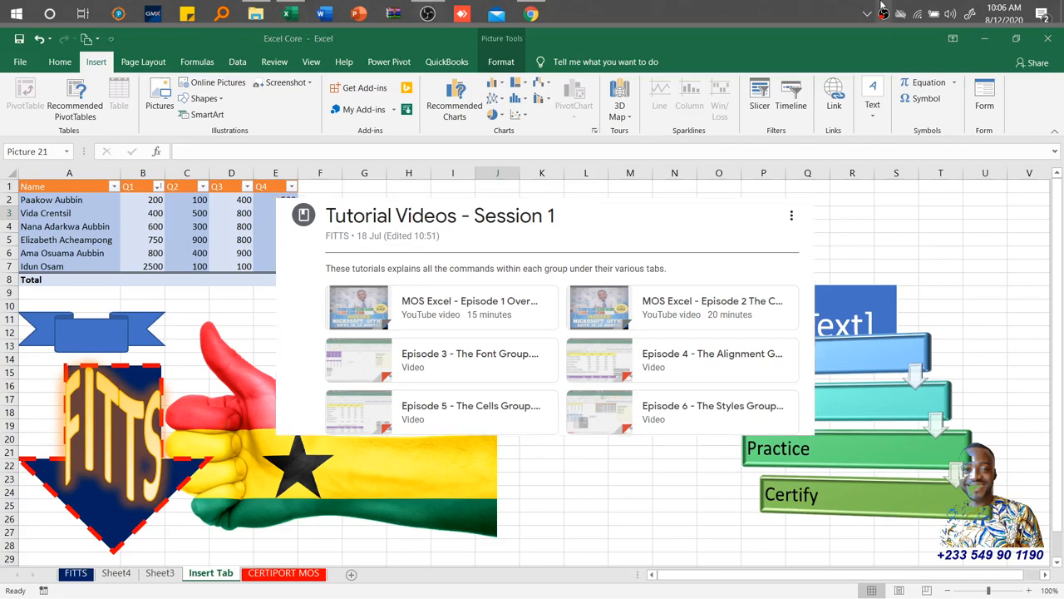